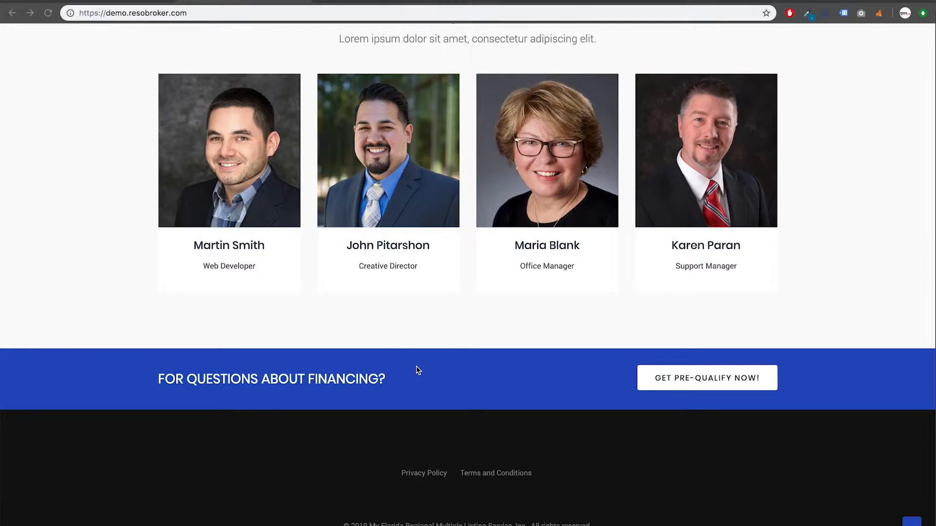
# Bring up the admin Modules list and reload it
pyautogui.scroll(15, 417, 370)
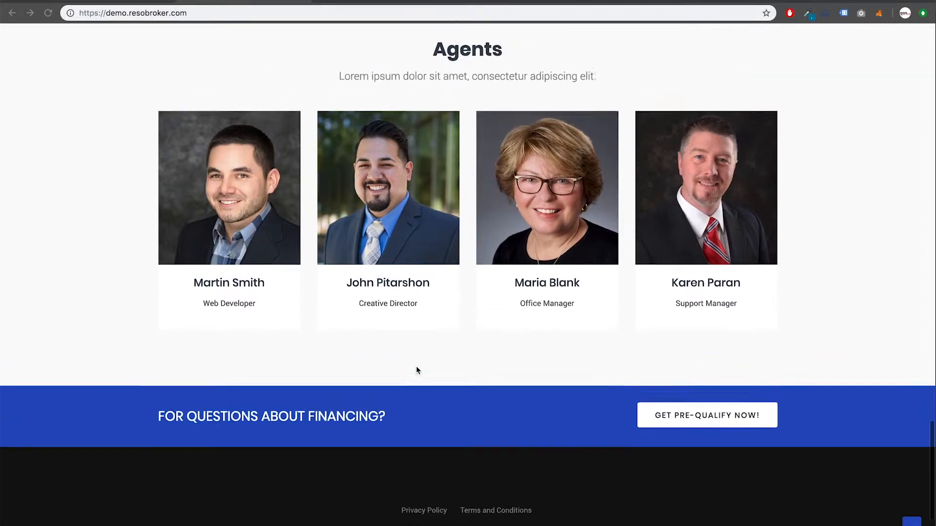
pyautogui.scroll(15, 417, 371)
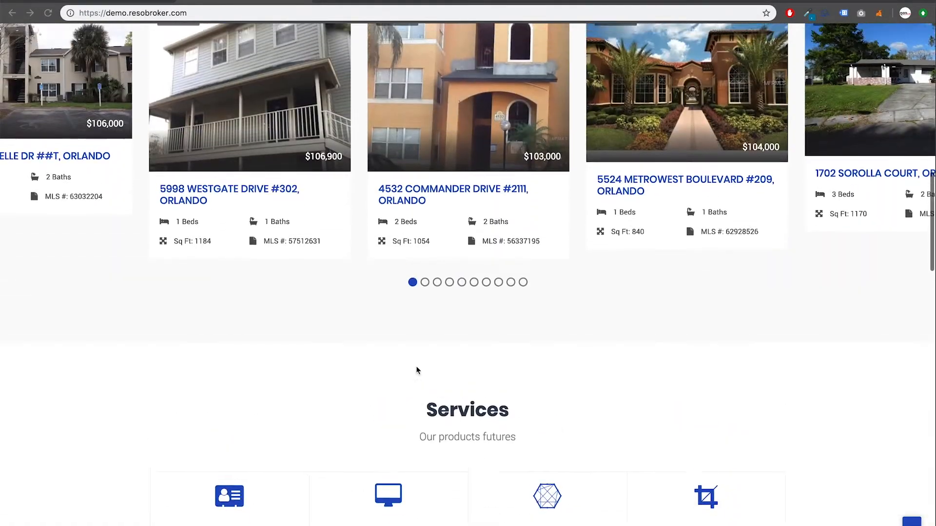
pyautogui.scroll(4, 416, 371)
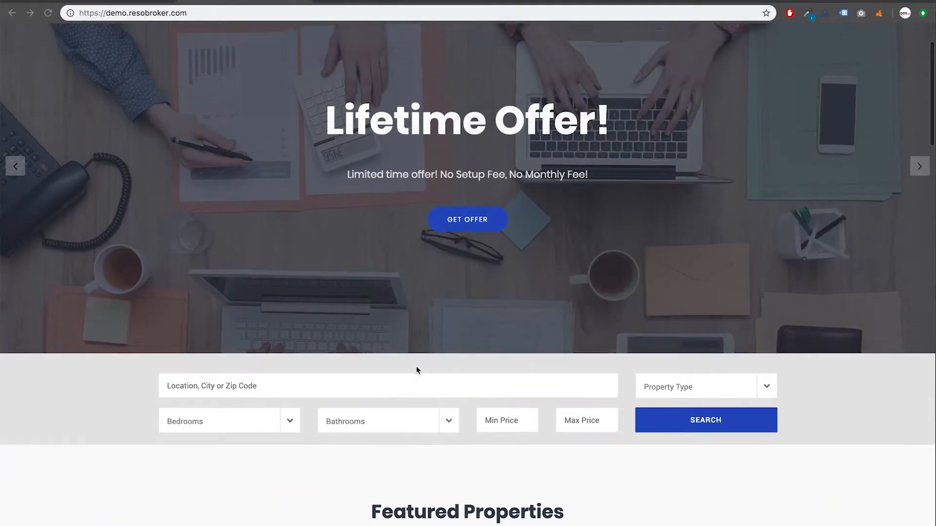
pyautogui.click(125, 2)
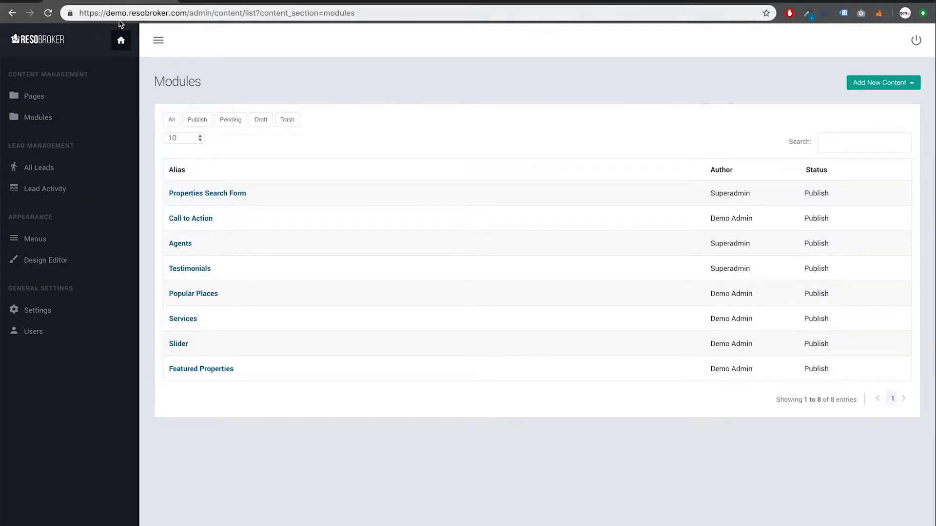
pyautogui.click(61, 121)
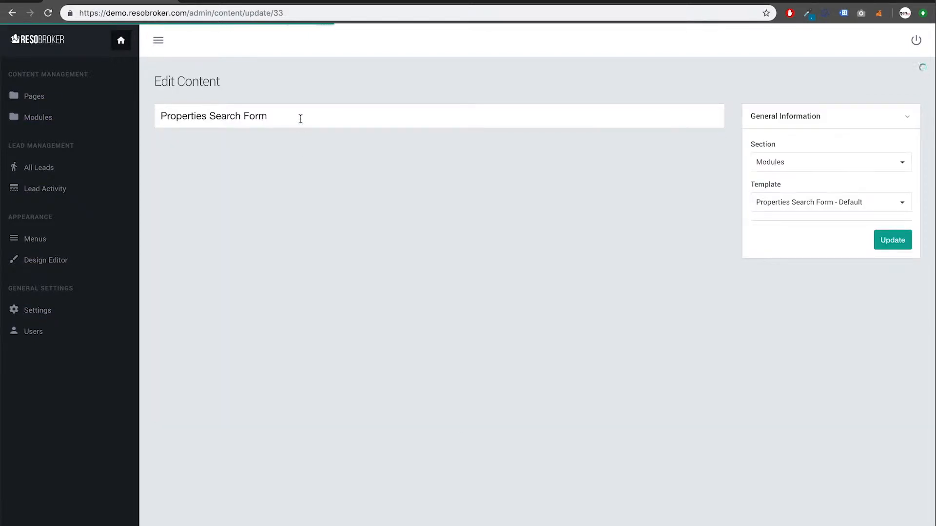
# Retitle the Properties Search Form module 'MLS Search' and update it
pyautogui.click(299, 114)
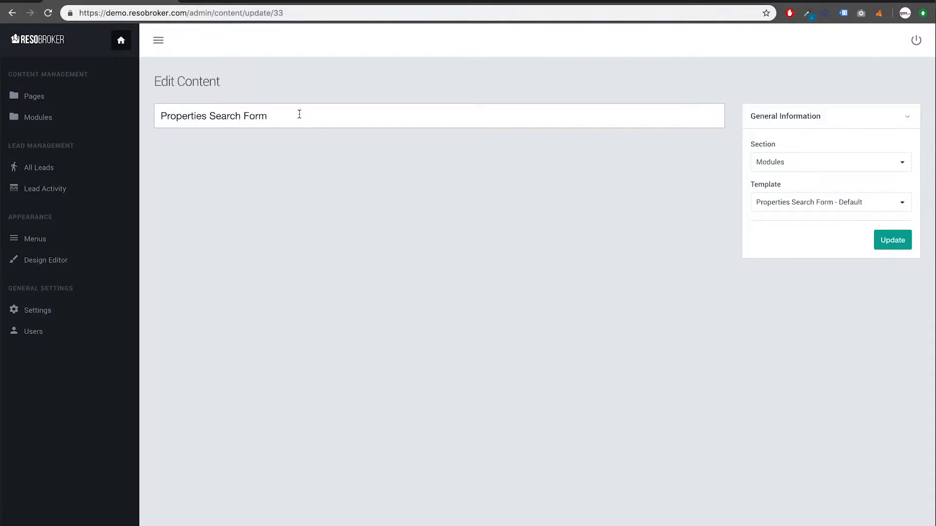
pyautogui.tripleClick(340, 119)
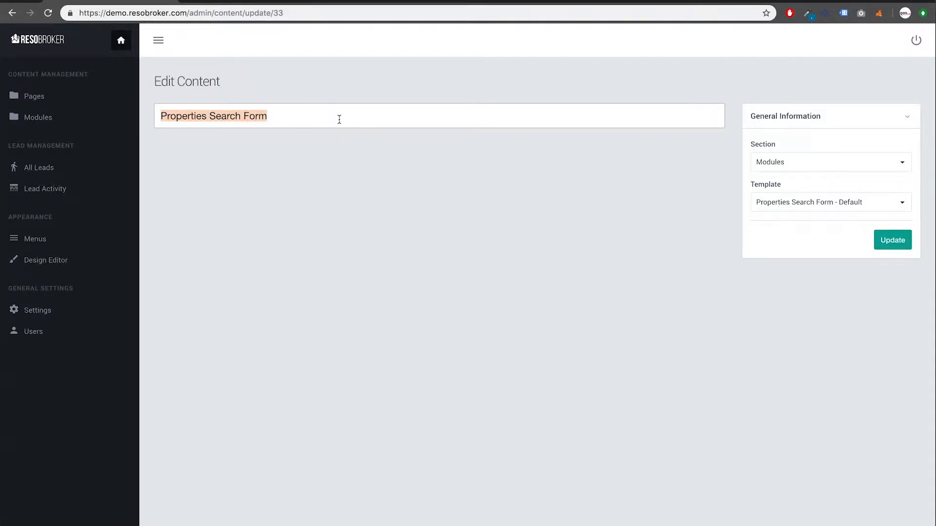
pyautogui.write('MLS Sea')
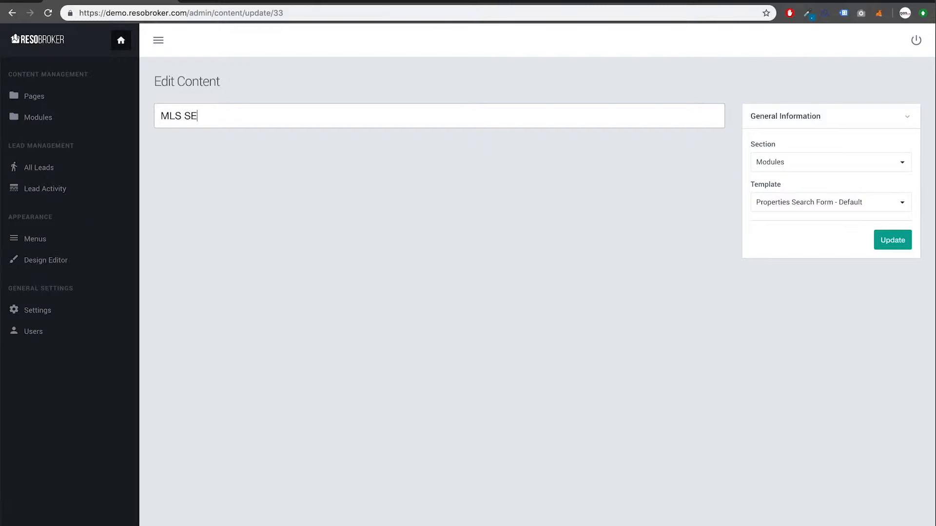
pyautogui.write('rch')
pyautogui.click(887, 247)
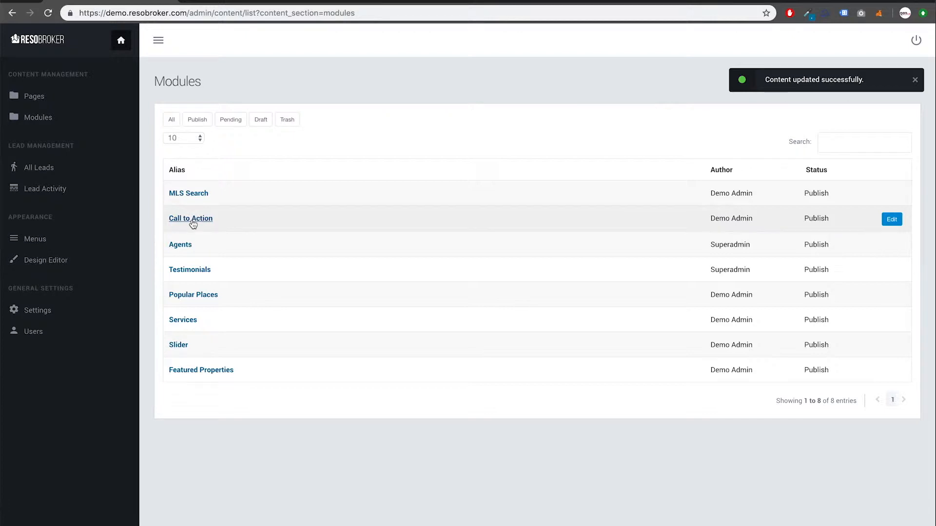
pyautogui.click(233, 3)
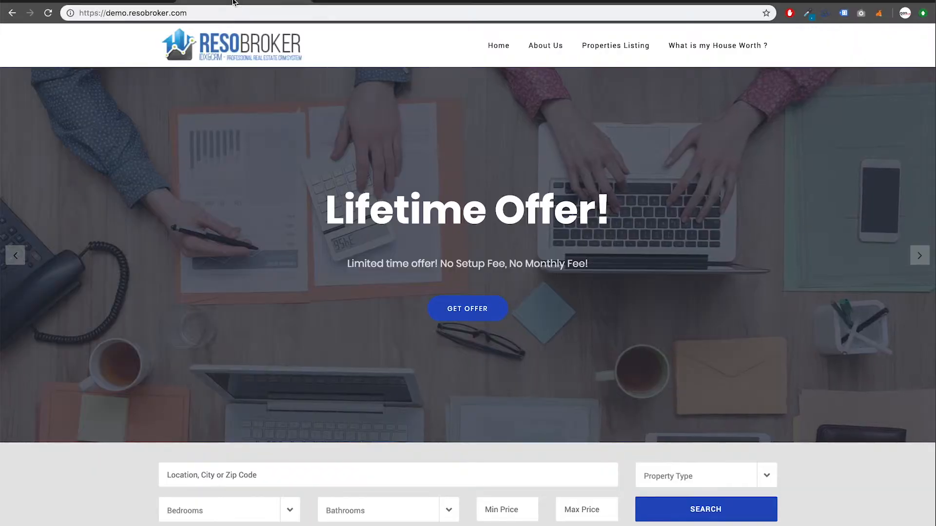
pyautogui.scroll(-1, 263, 248)
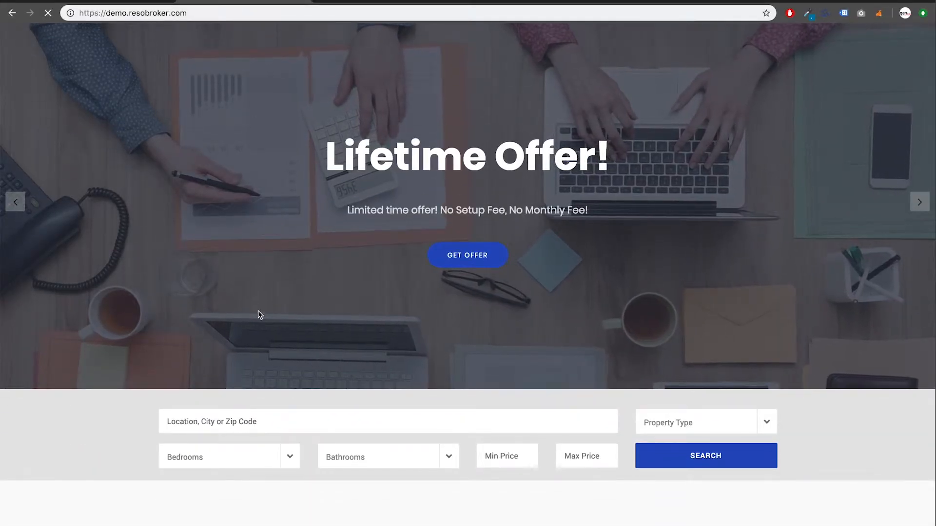
pyautogui.scroll(-1, 259, 312)
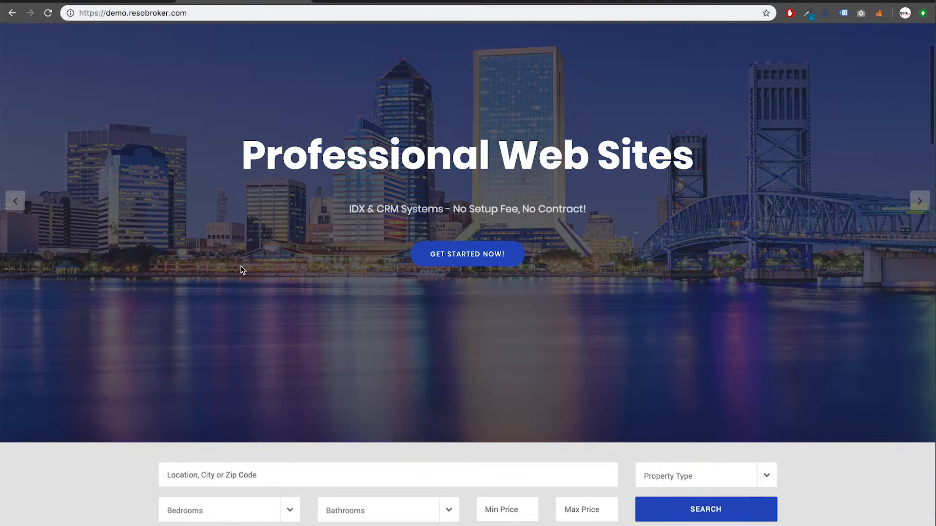
pyautogui.scroll(-3, 242, 299)
pyautogui.click(242, 343)
pyautogui.write('3')
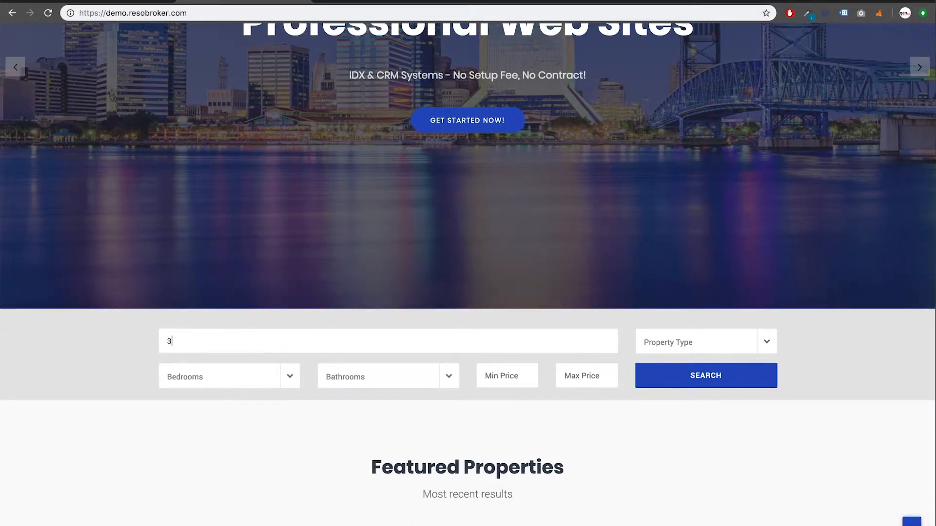
pyautogui.write('4787')
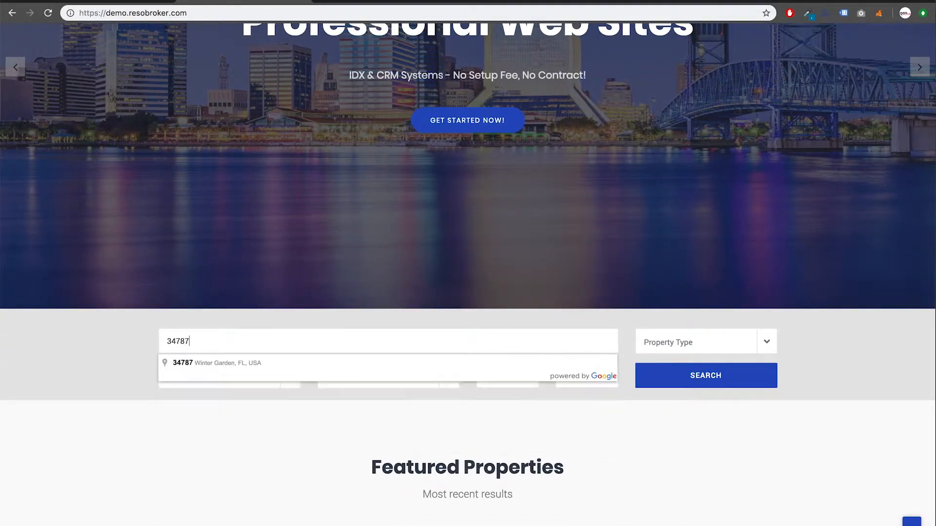
pyautogui.click(247, 361)
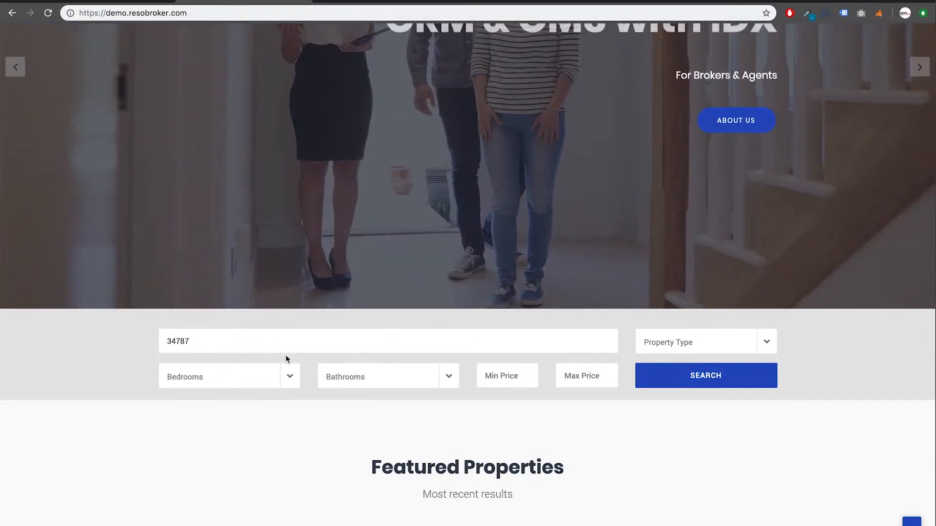
pyautogui.click(715, 346)
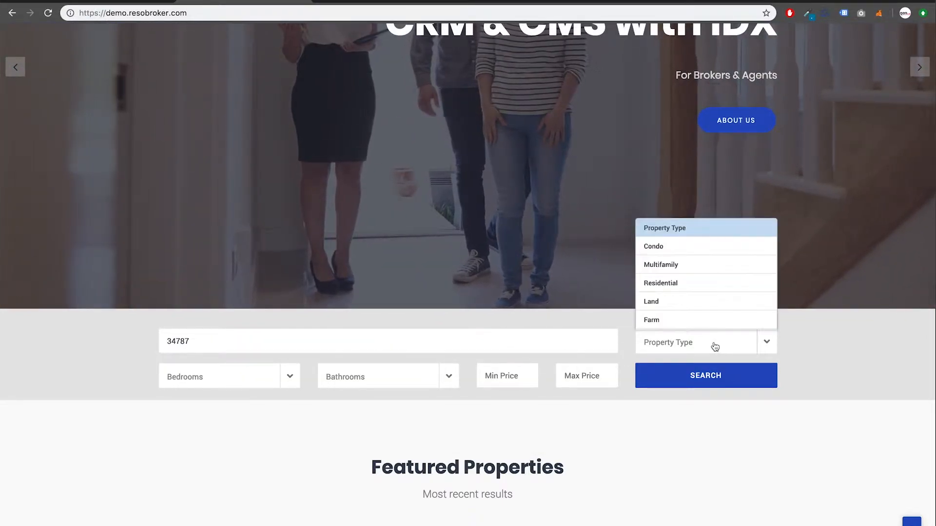
pyautogui.click(671, 284)
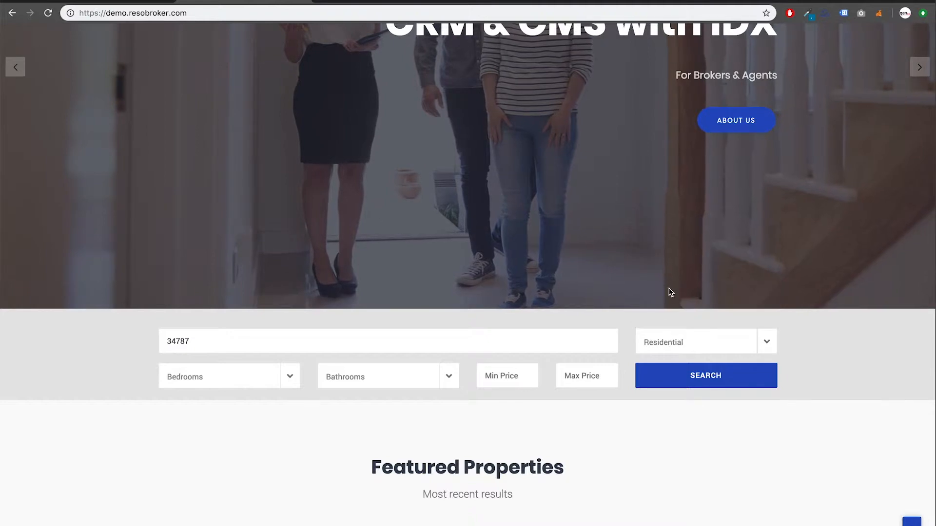
pyautogui.click(670, 382)
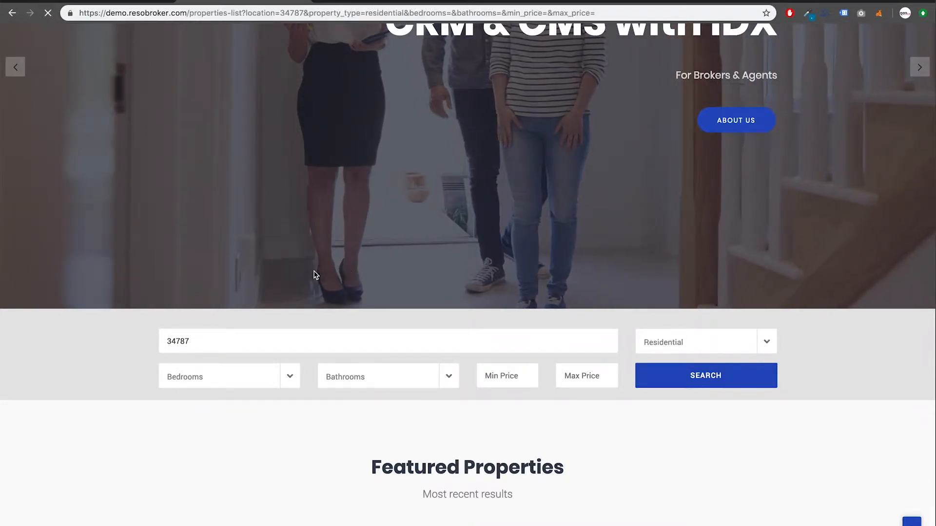
pyautogui.scroll(-13, 308, 288)
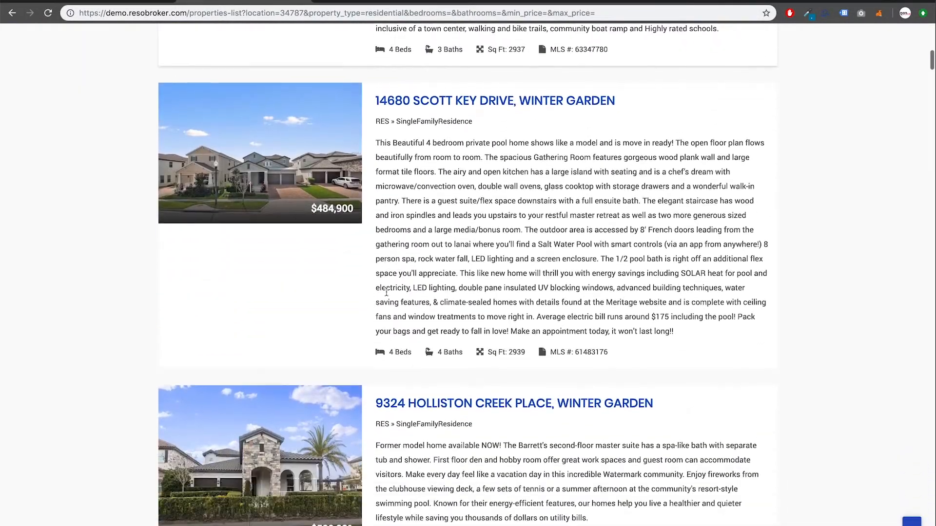
pyautogui.scroll(15, 386, 292)
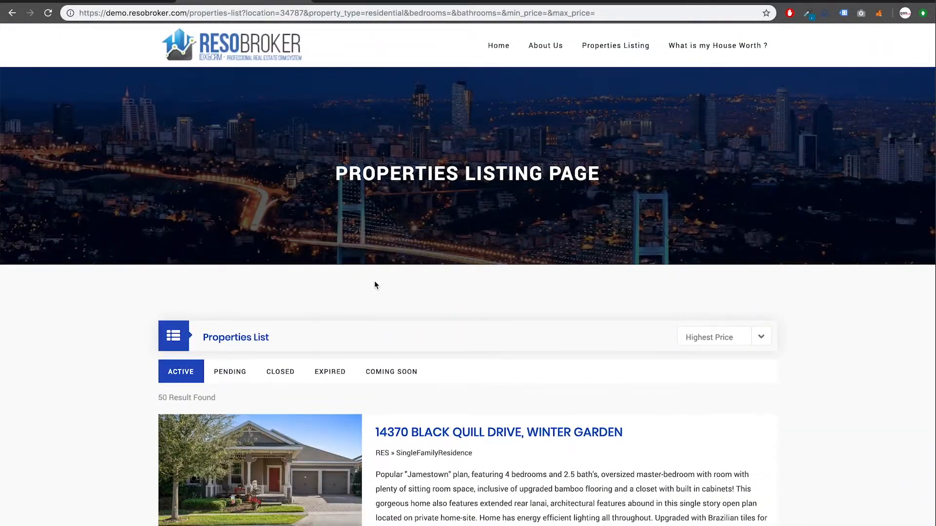
pyautogui.click(498, 45)
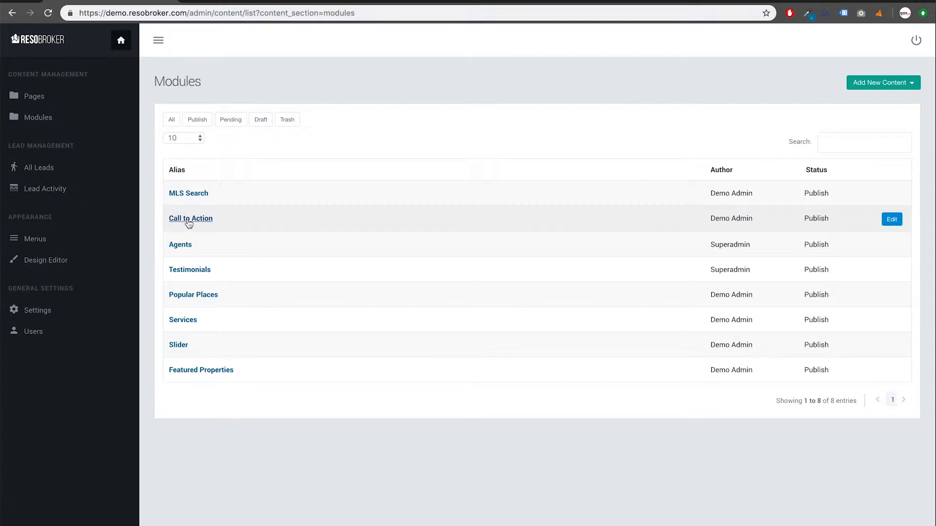
pyautogui.click(188, 224)
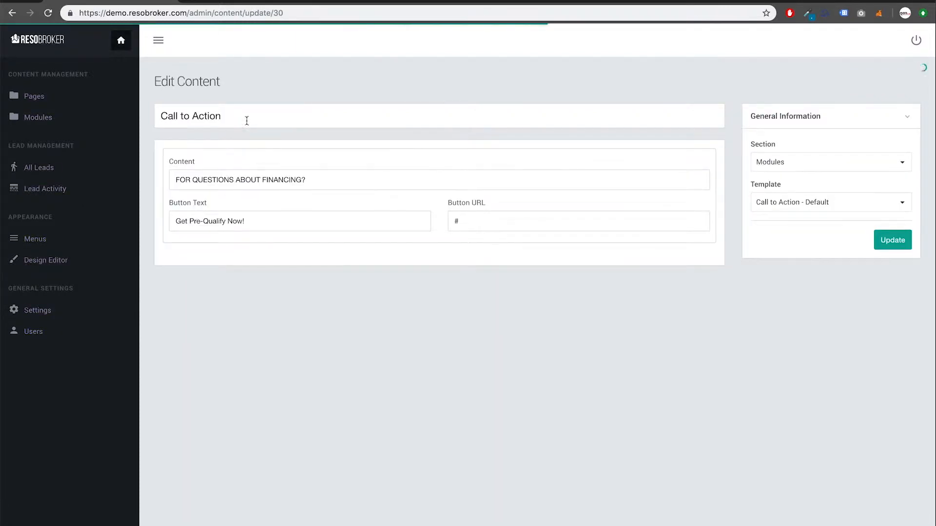
pyautogui.click(324, 179)
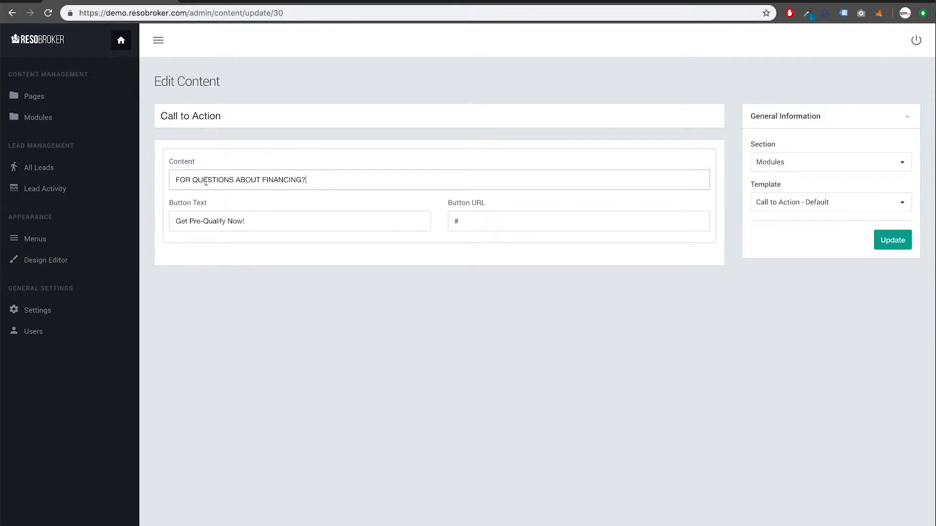
pyautogui.doubleClick(477, 221)
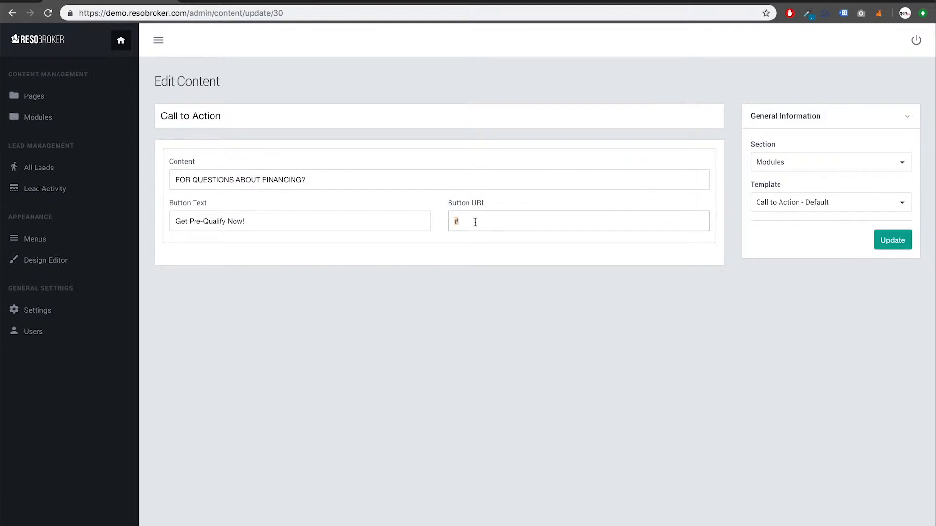
pyautogui.write('http://www.')
pyautogui.click(338, 223)
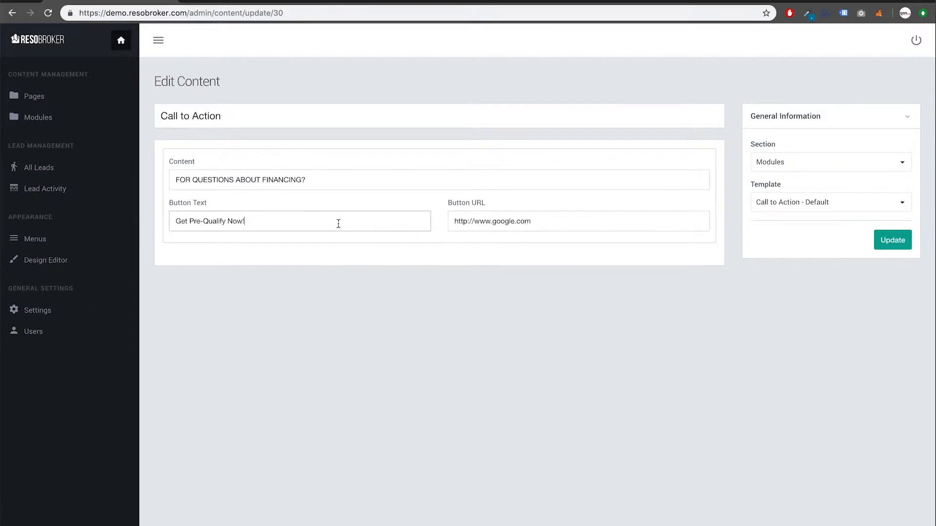
pyautogui.press('super+a')
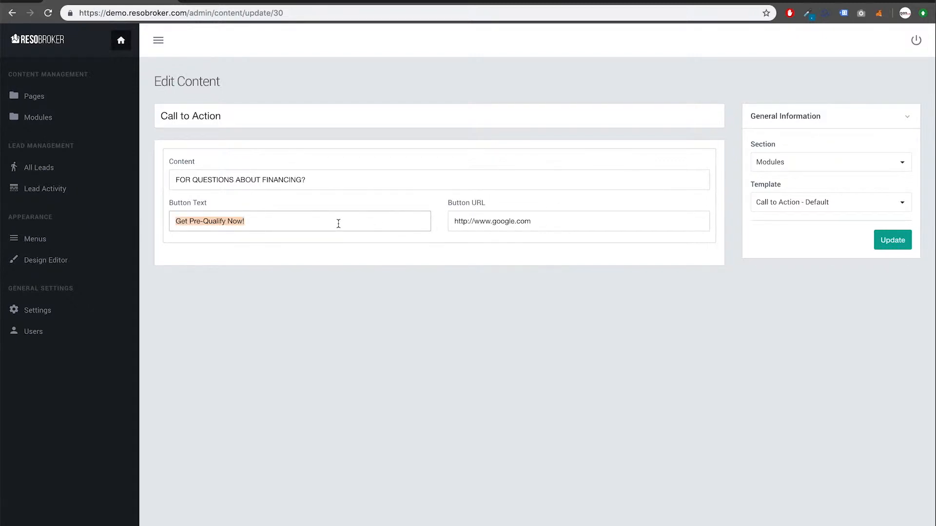
pyautogui.write('GET NOW!')
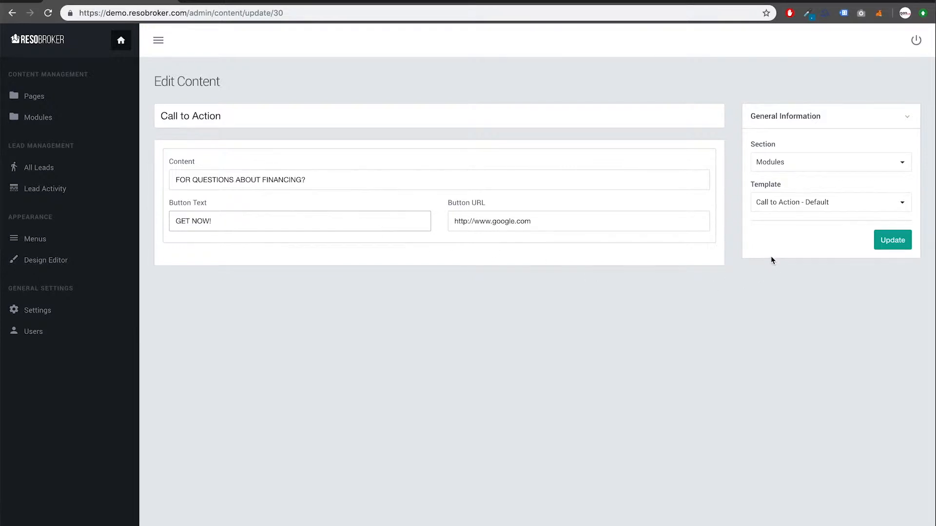
# Append 'FOR DEMO GOOGLE' to the call-to-action message and save the module
pyautogui.click(518, 183)
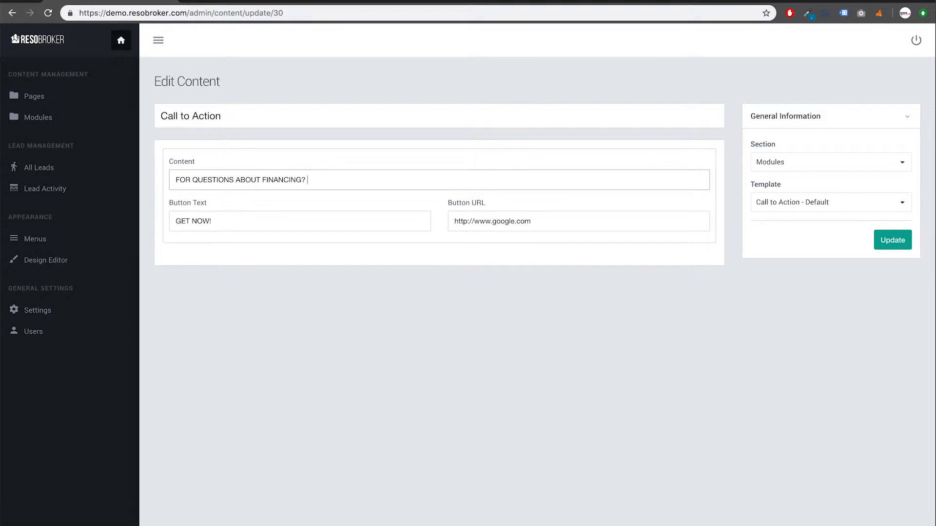
pyautogui.write('FOR DEMO GOOGLE')
pyautogui.click(893, 248)
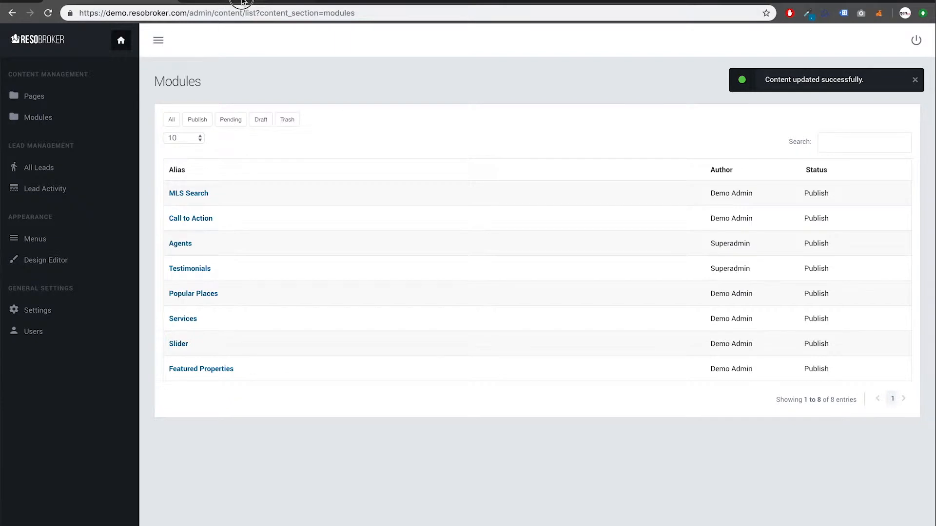
# Test the footer GET NOW! button on the live site, then return to admin Modules
pyautogui.click(244, 2)
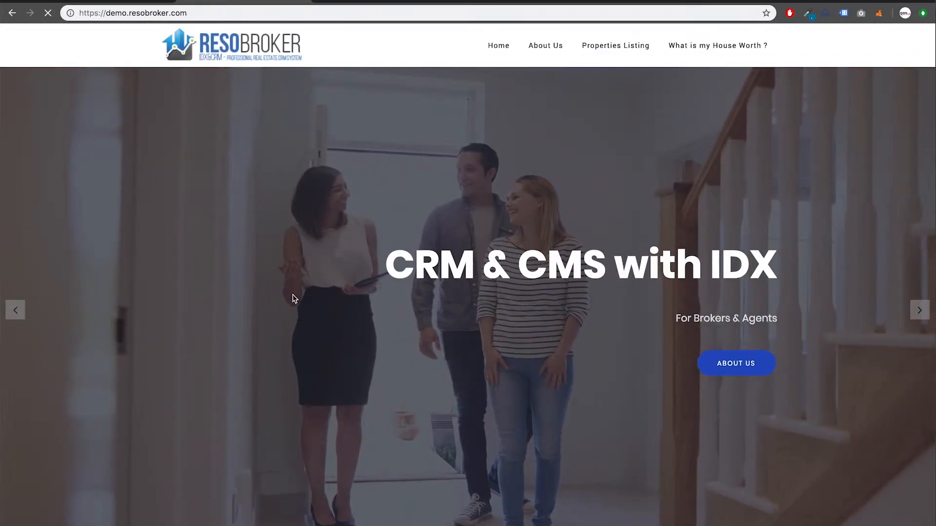
pyautogui.scroll(-1, 293, 303)
pyautogui.scroll(-20, 293, 299)
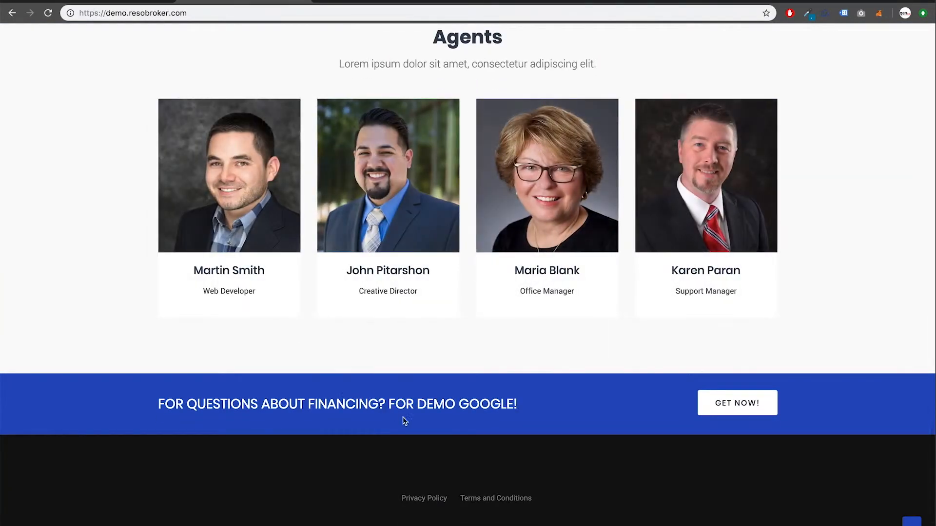
pyautogui.click(724, 411)
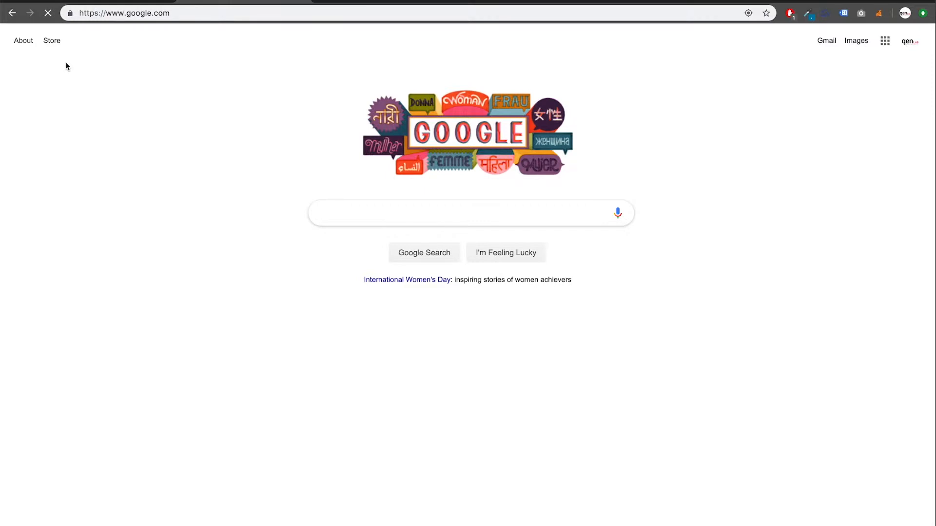
pyautogui.click(12, 13)
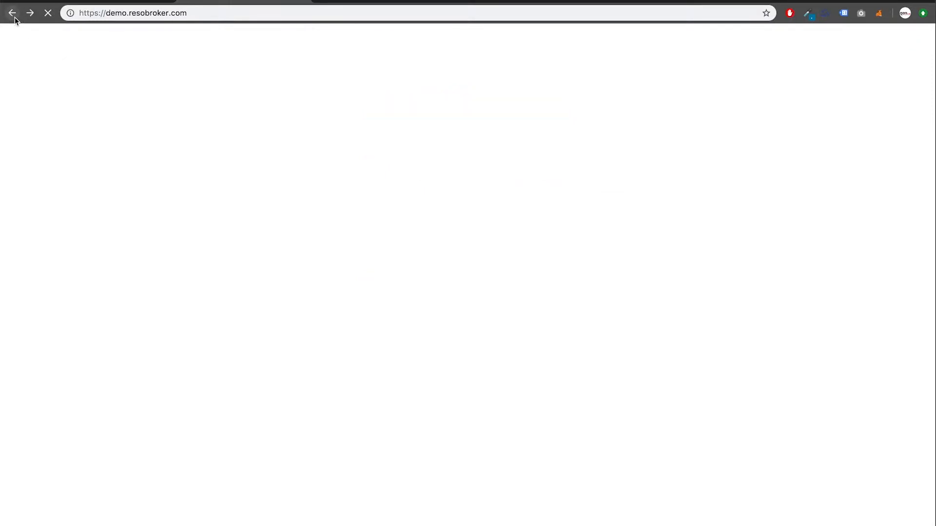
pyautogui.scroll(20, 203, 186)
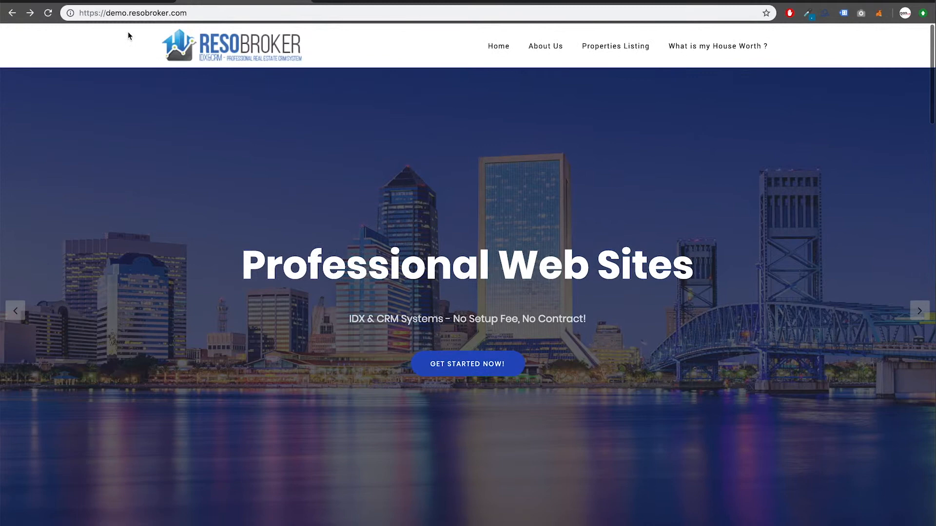
pyautogui.click(112, 1)
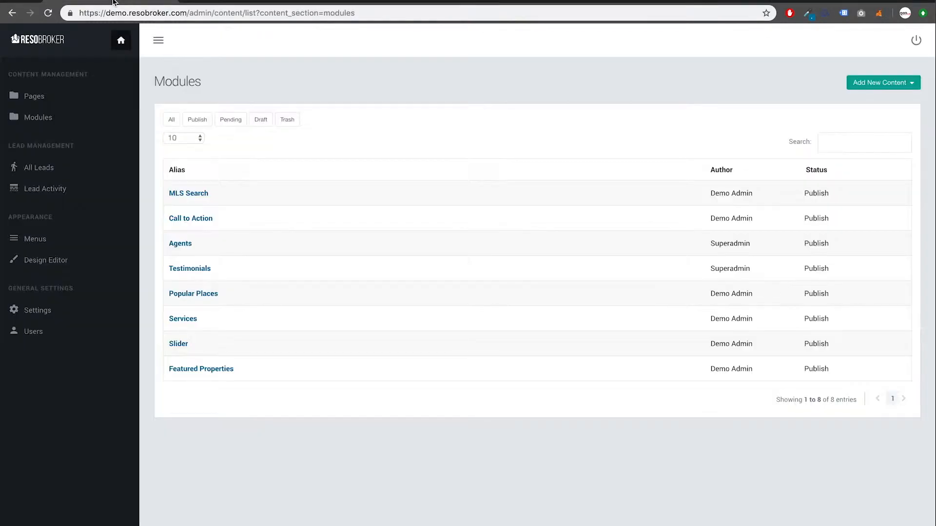
# In Agents, give the first agent a placeholder name as title and MANAGER as content
pyautogui.click(182, 247)
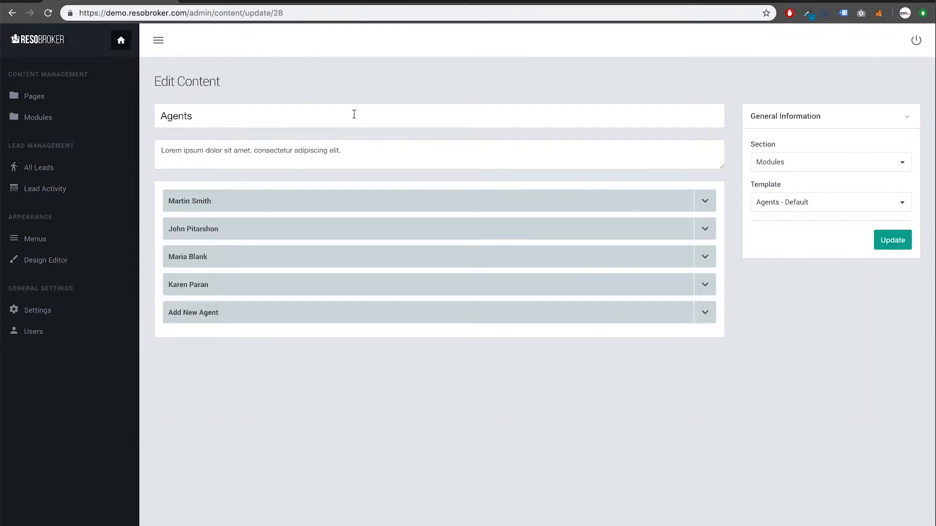
pyautogui.click(702, 203)
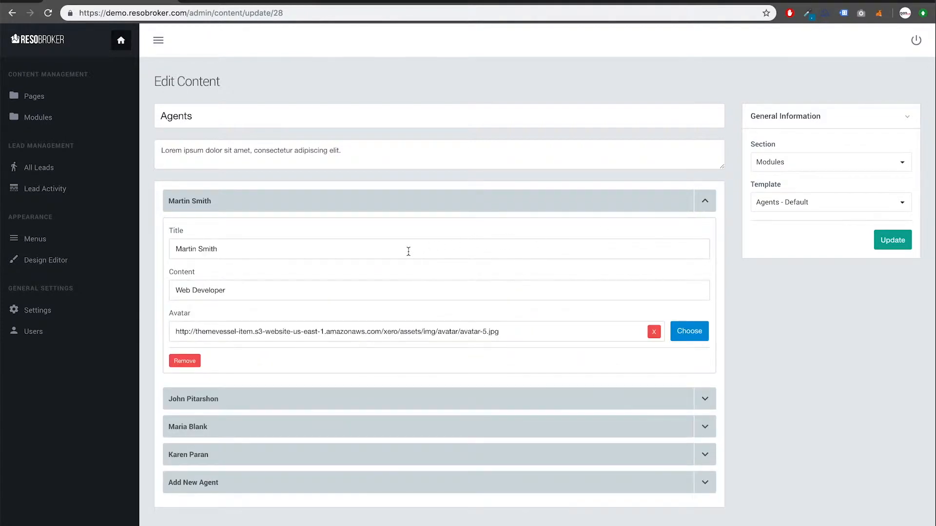
pyautogui.doubleClick(408, 251)
pyautogui.tripleClick(409, 251)
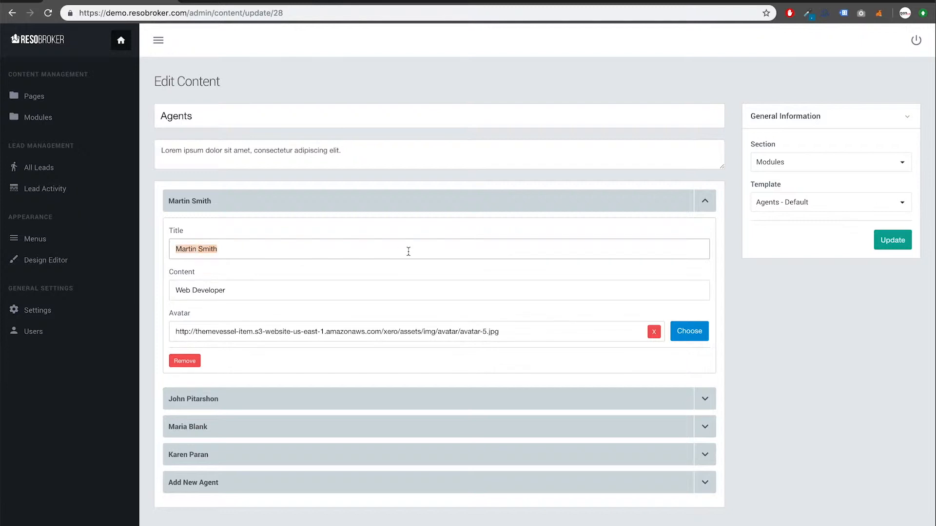
pyautogui.write('Your Agent Nam')
pyautogui.tripleClick(340, 256)
pyautogui.write('BROKE')
pyautogui.press('BackSpace')
pyautogui.press('BackSpace')
pyautogui.press('BackSpace')
pyautogui.write('Jhon DO')
pyautogui.press('Tab')
pyautogui.write('MANAGER')
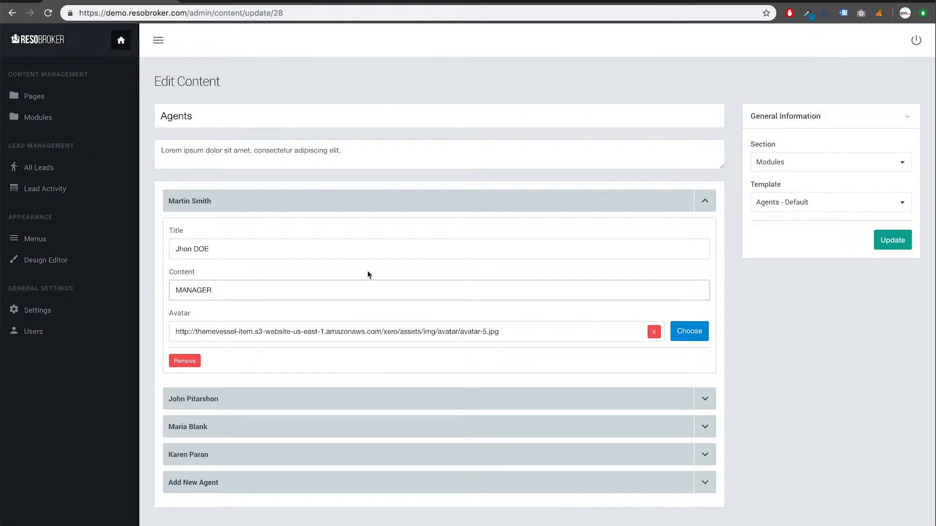
# Upload a portrait photo, set it as the first agent's avatar, and update Agents
pyautogui.click(691, 331)
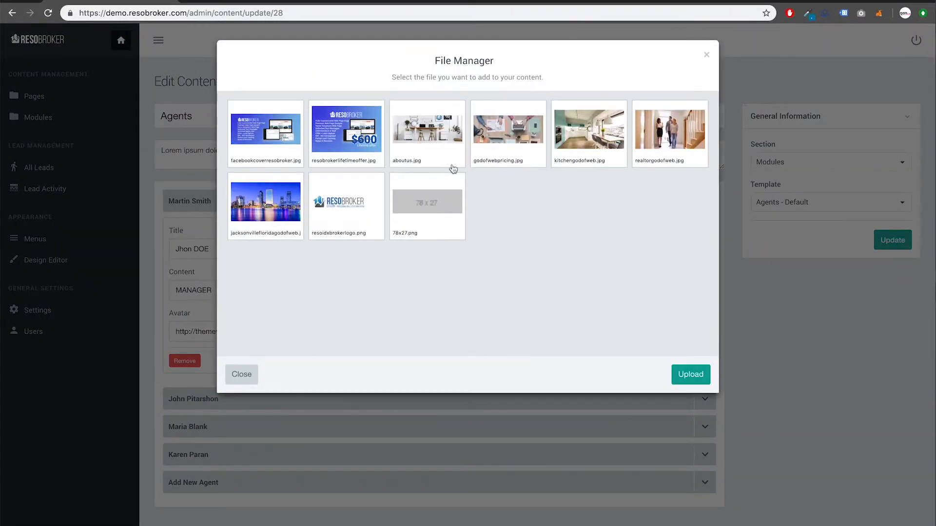
pyautogui.click(690, 375)
pyautogui.scroll(-5, 528, 202)
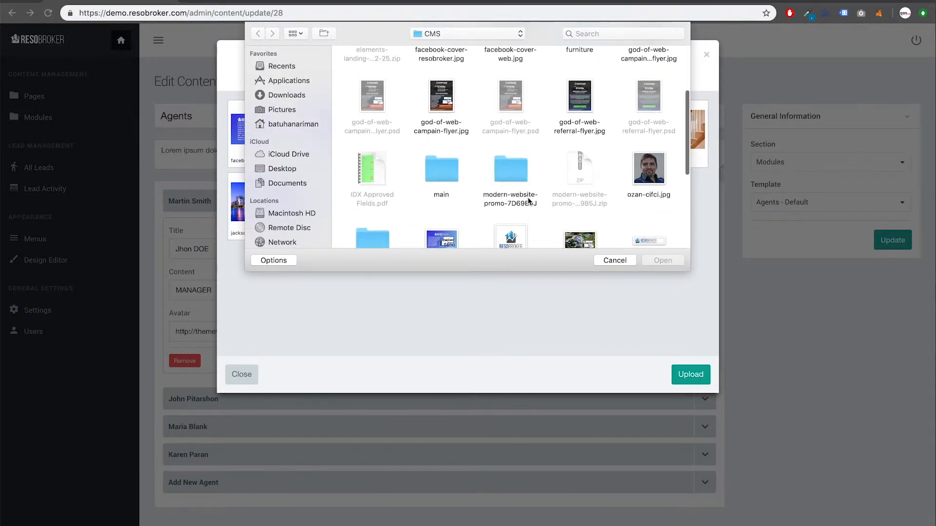
pyautogui.click(642, 179)
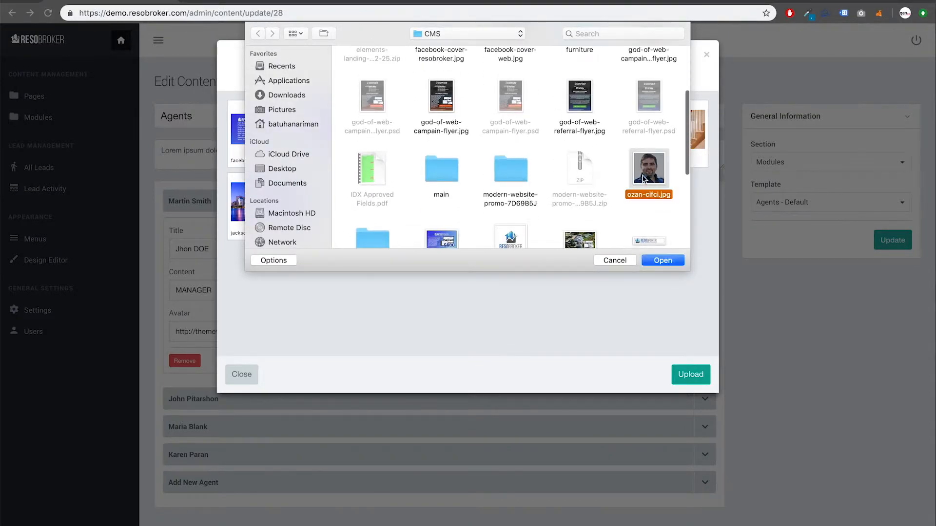
pyautogui.click(661, 261)
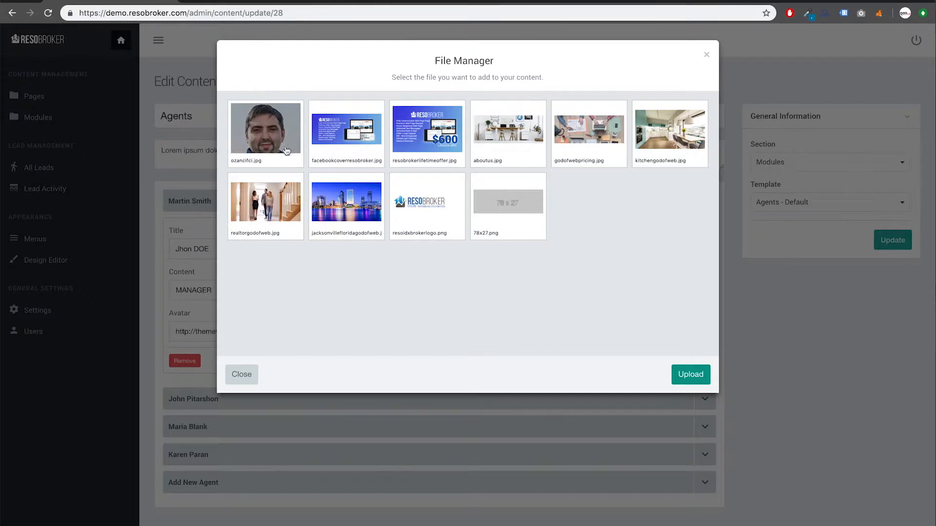
pyautogui.click(290, 156)
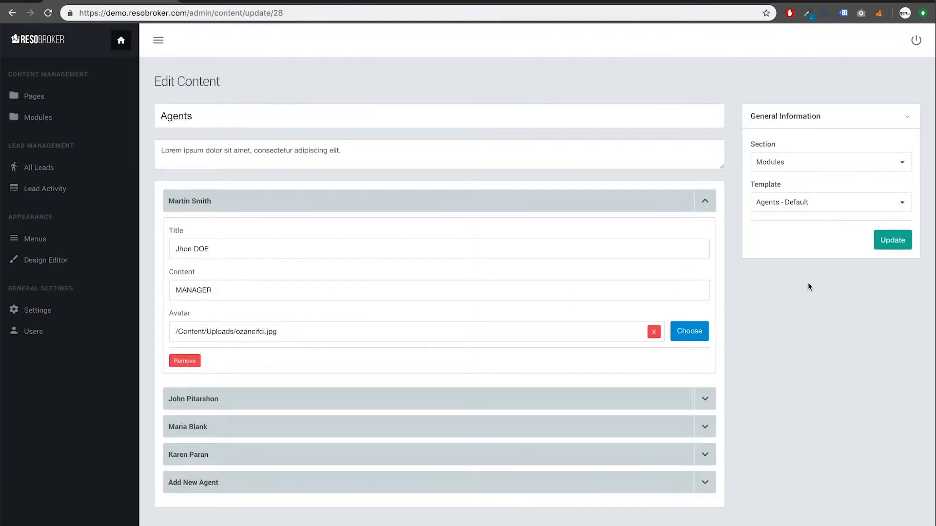
pyautogui.click(888, 247)
pyautogui.click(248, 1)
pyautogui.press('super+r')
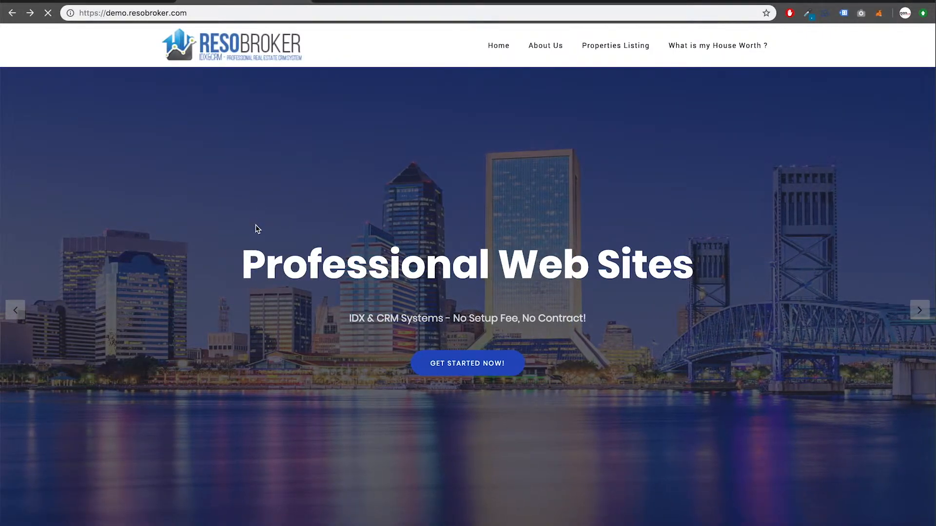
pyautogui.scroll(-4, 256, 224)
pyautogui.scroll(-20, 256, 229)
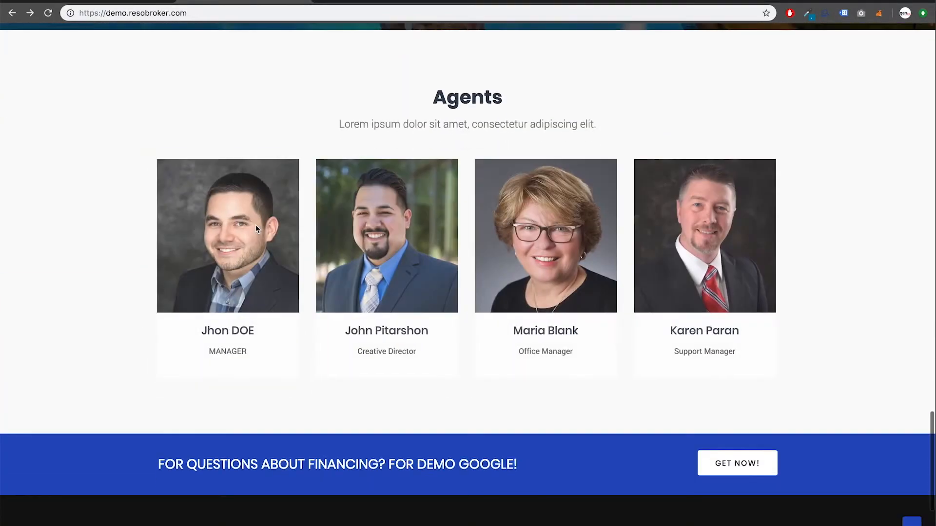
pyautogui.click(260, 231)
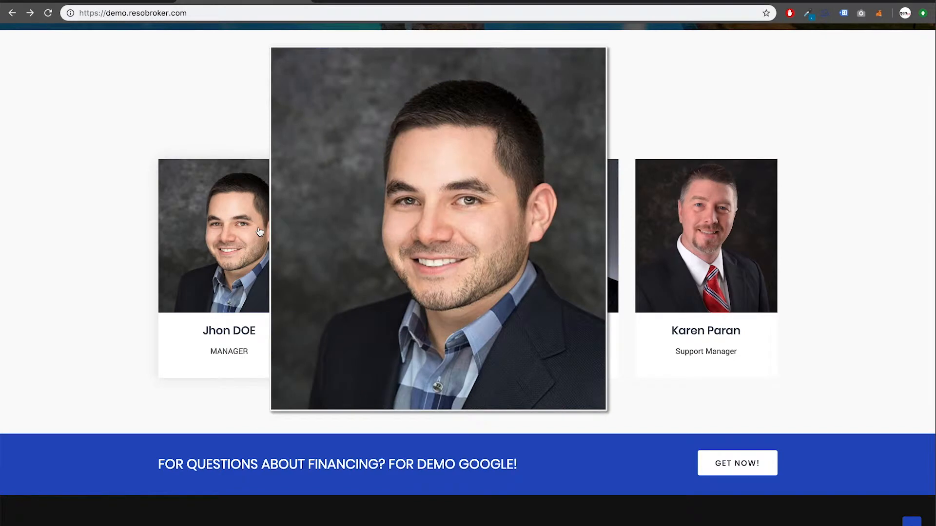
pyautogui.click(85, 191)
pyautogui.scroll(-1, 80, 188)
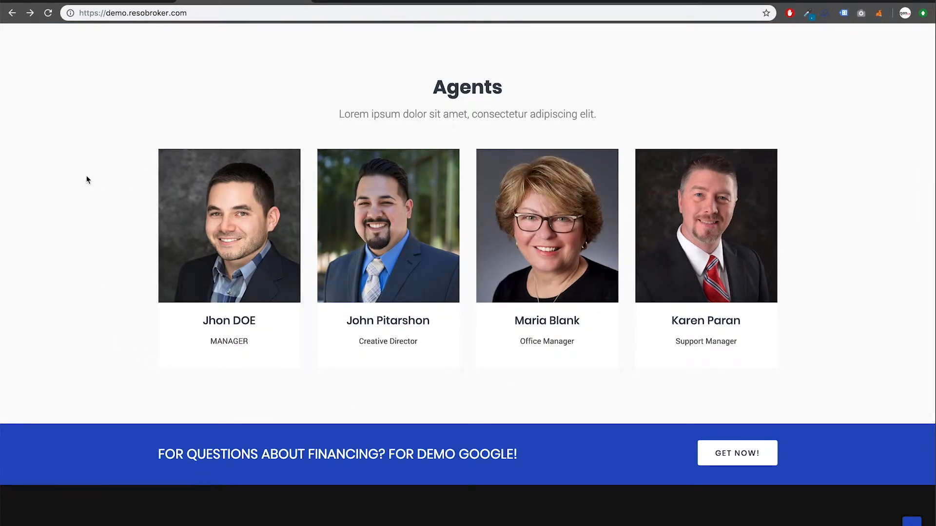
pyautogui.click(127, 1)
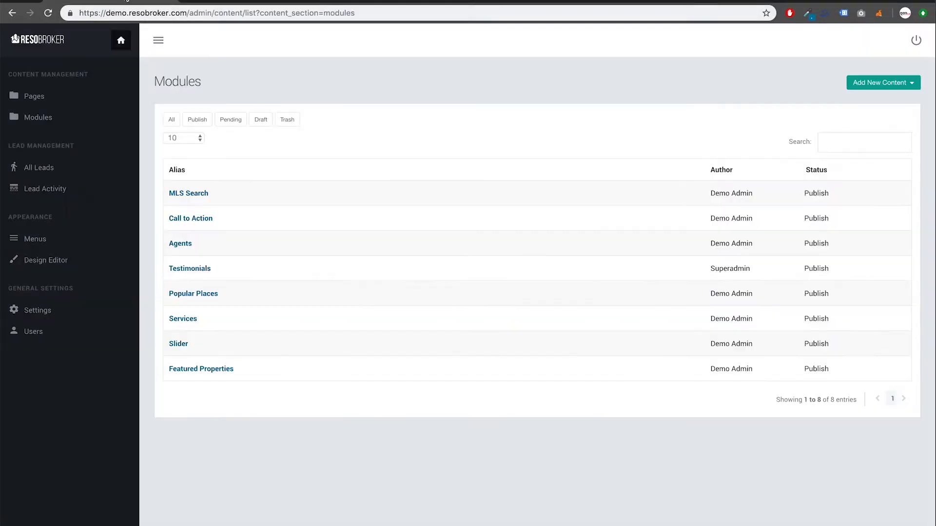
# Clear the first agent's old avatar address, choose the uploaded portrait, and save Agents
pyautogui.click(188, 244)
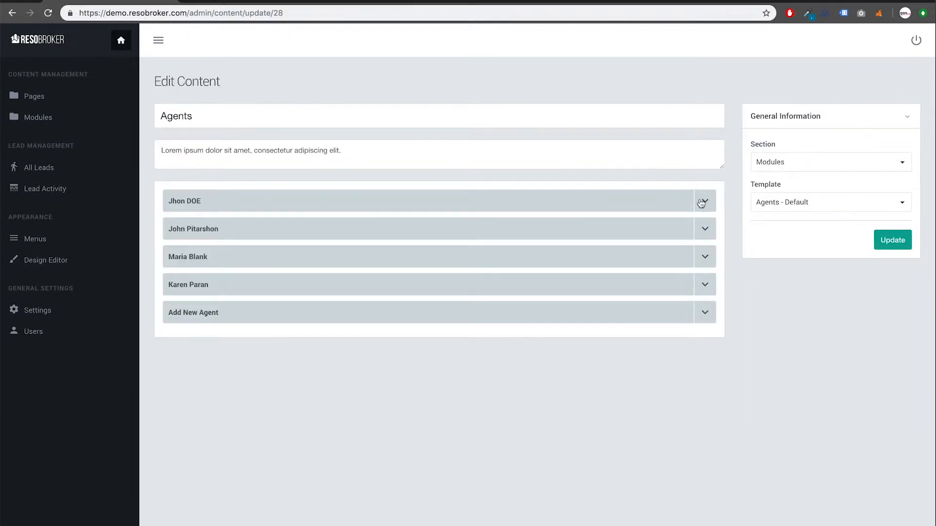
pyautogui.click(704, 203)
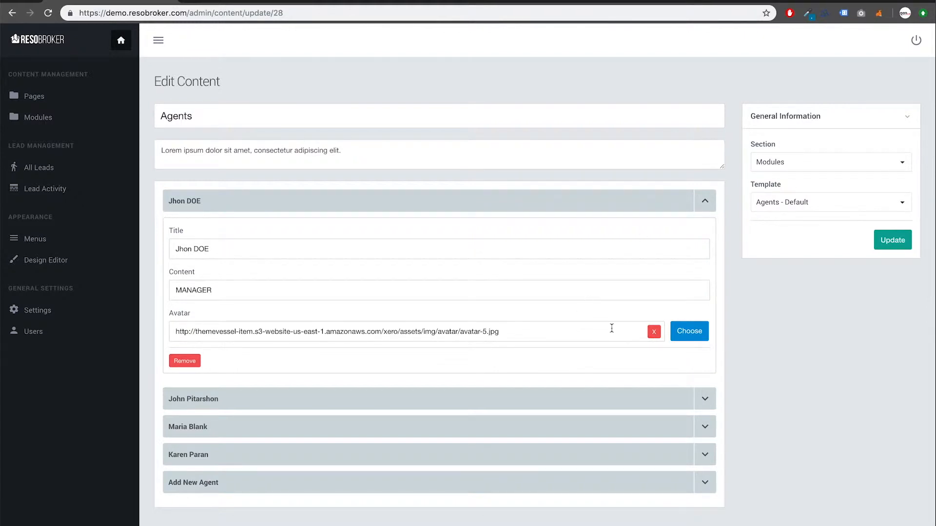
pyautogui.click(654, 331)
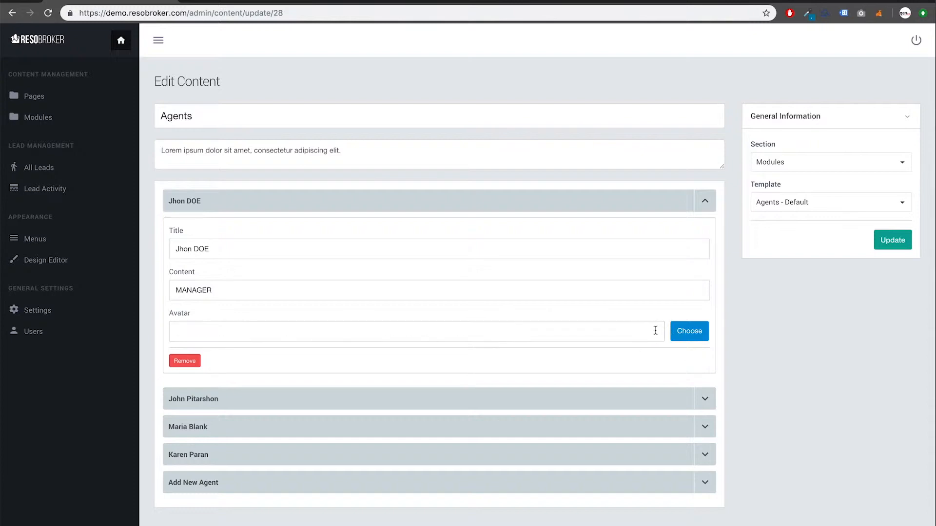
pyautogui.click(687, 332)
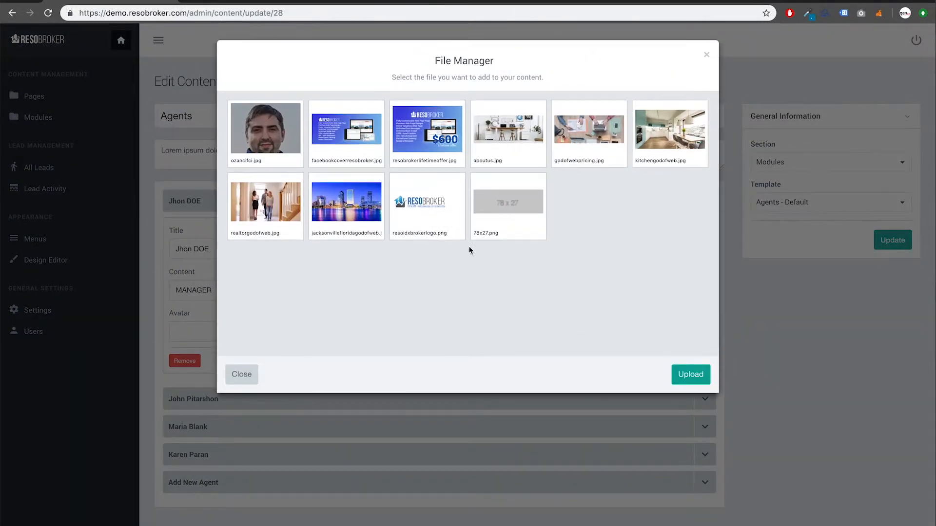
pyautogui.click(291, 146)
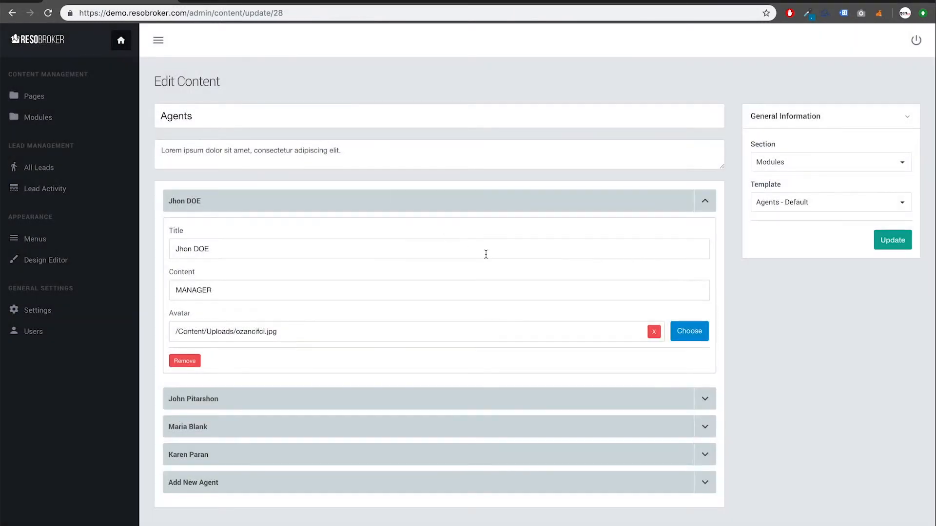
pyautogui.click(887, 242)
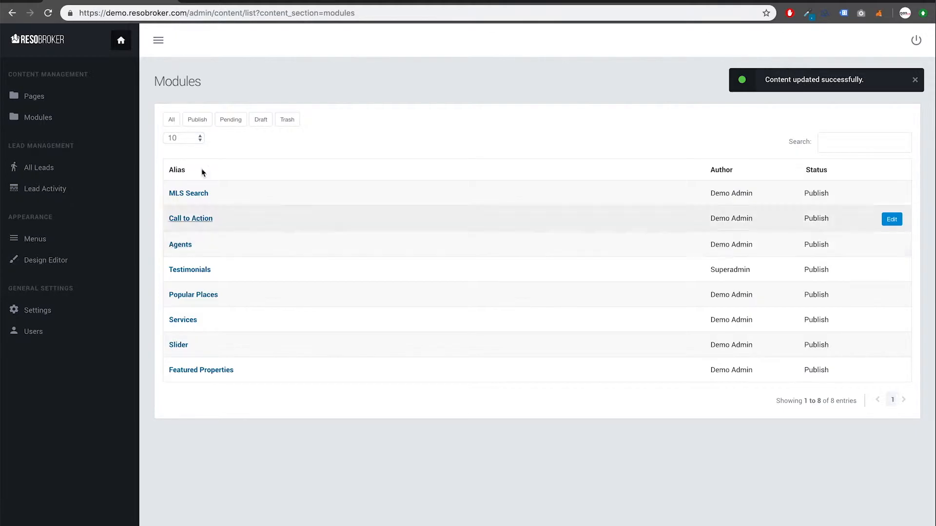
# Reload the live homepage to check the agent avatar, then return to the admin panel
pyautogui.click(249, 3)
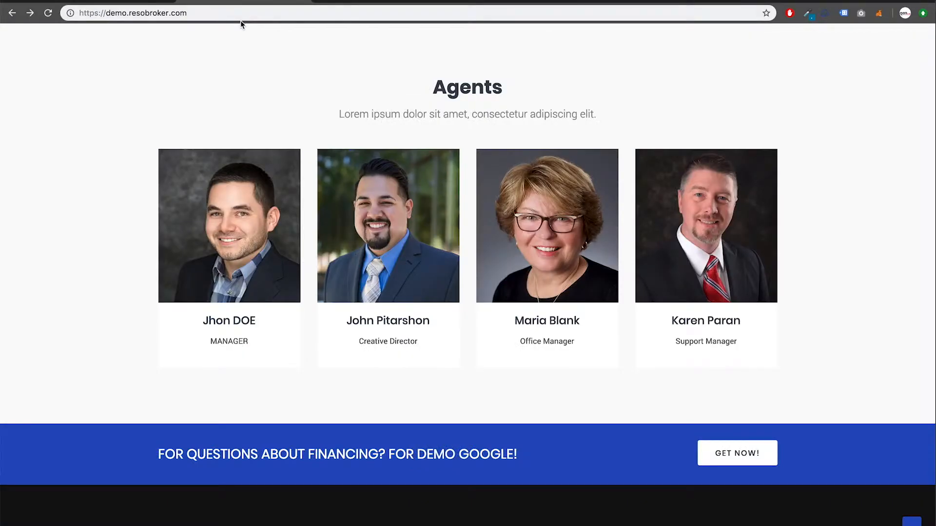
pyautogui.press('super+r')
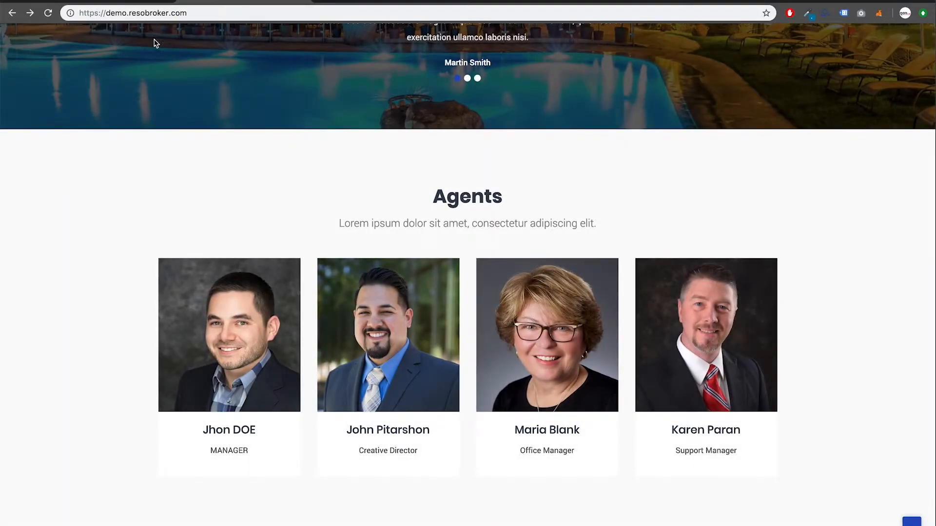
pyautogui.click(135, 1)
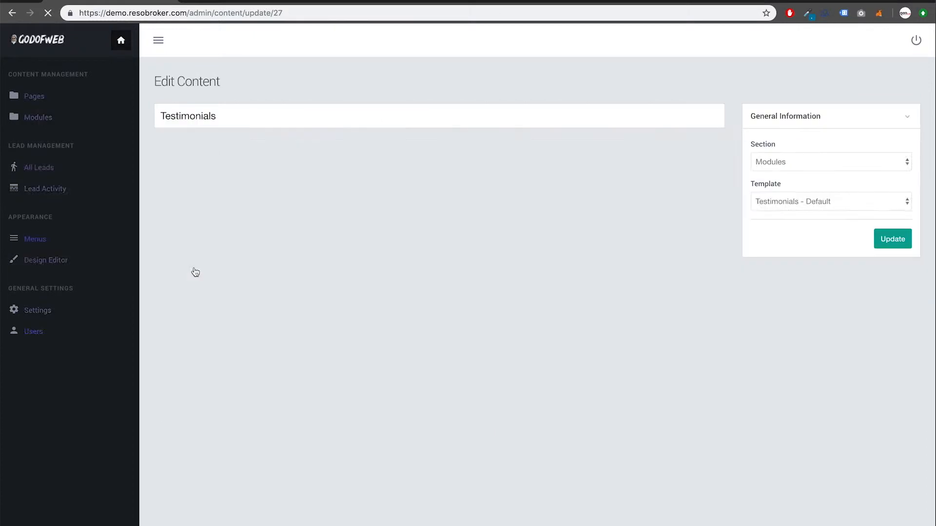
# Set the first testimonial's author to 'Customer Name' and its quote to 'Testimonials - Great Service!', then save
pyautogui.click(703, 201)
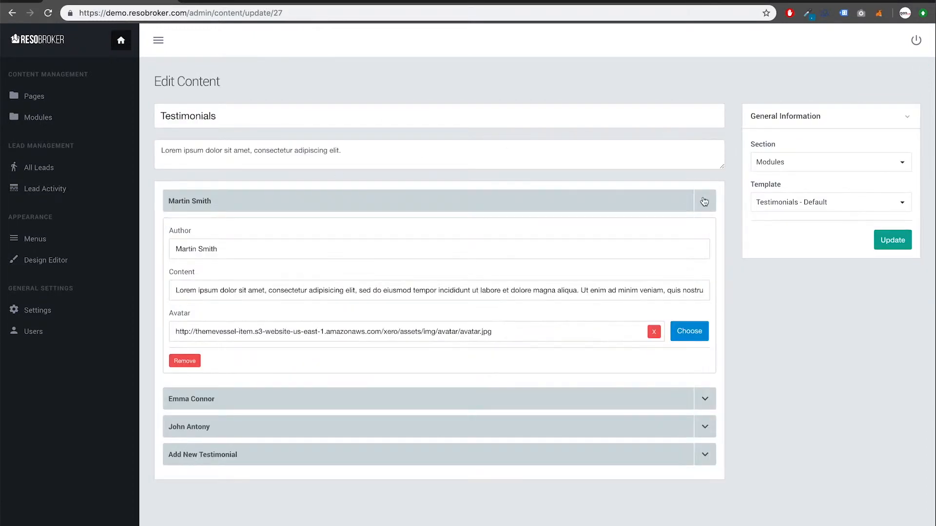
pyautogui.tripleClick(322, 245)
pyautogui.write('Customer Name')
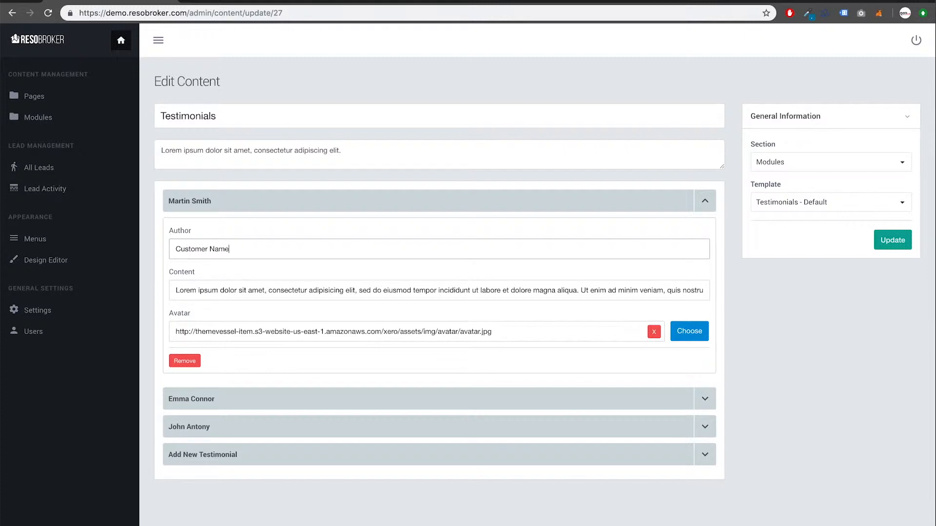
pyautogui.press('Tab')
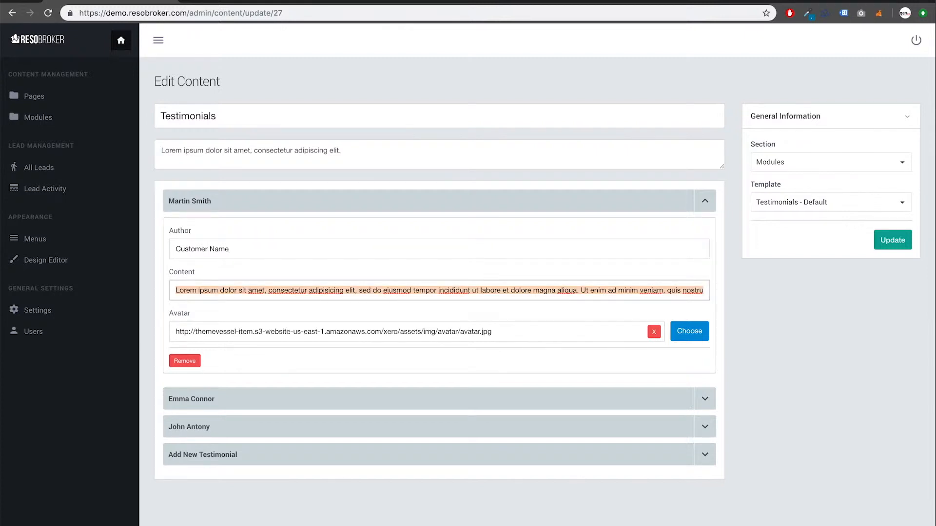
pyautogui.write('Testi')
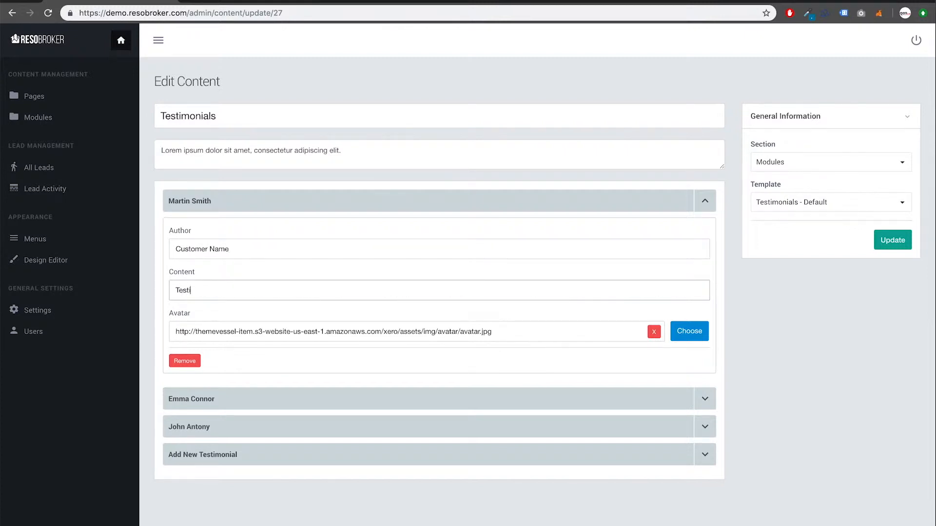
pyautogui.write('monials - Great Service!')
pyautogui.click(897, 242)
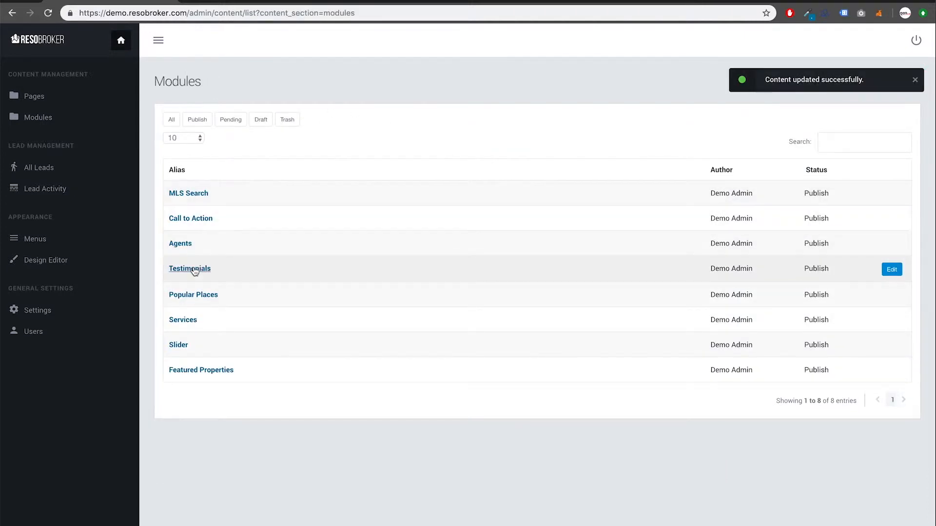
pyautogui.click(255, 2)
pyautogui.scroll(3, 256, 126)
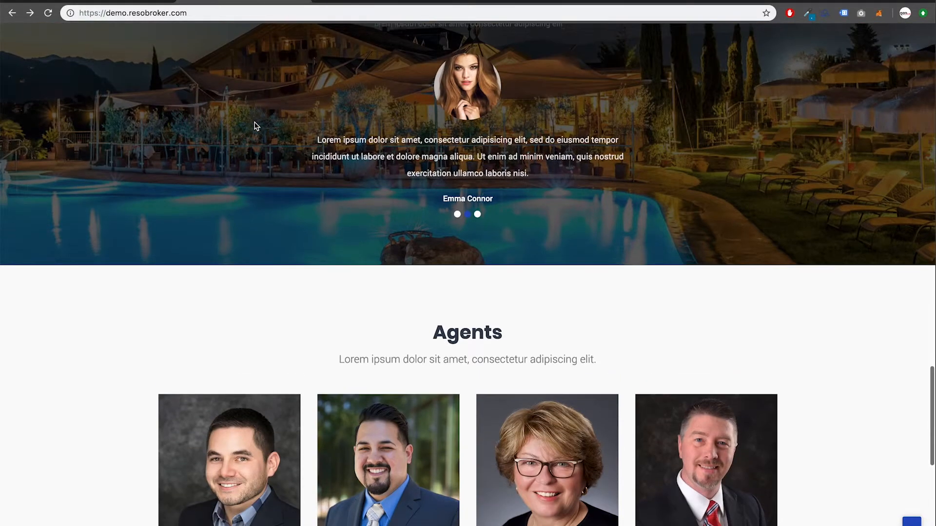
pyautogui.press('super+r')
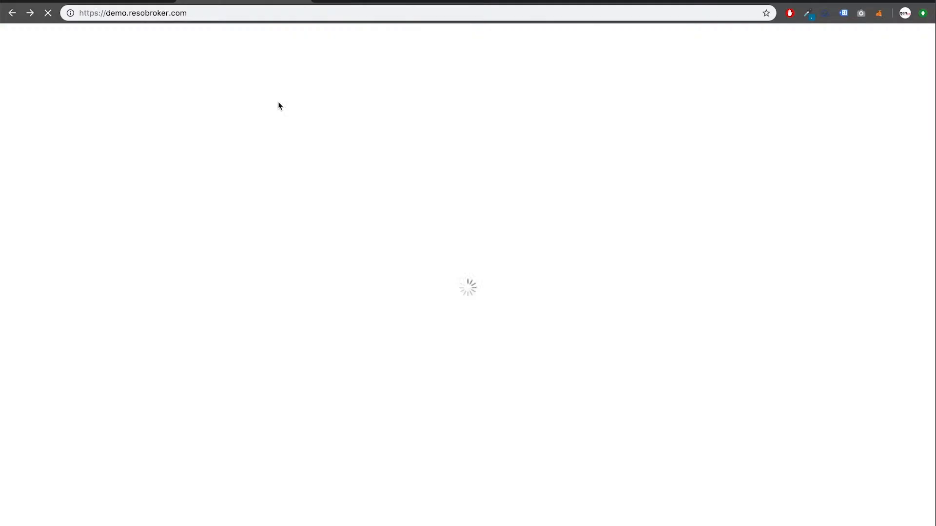
pyautogui.scroll(2, 277, 209)
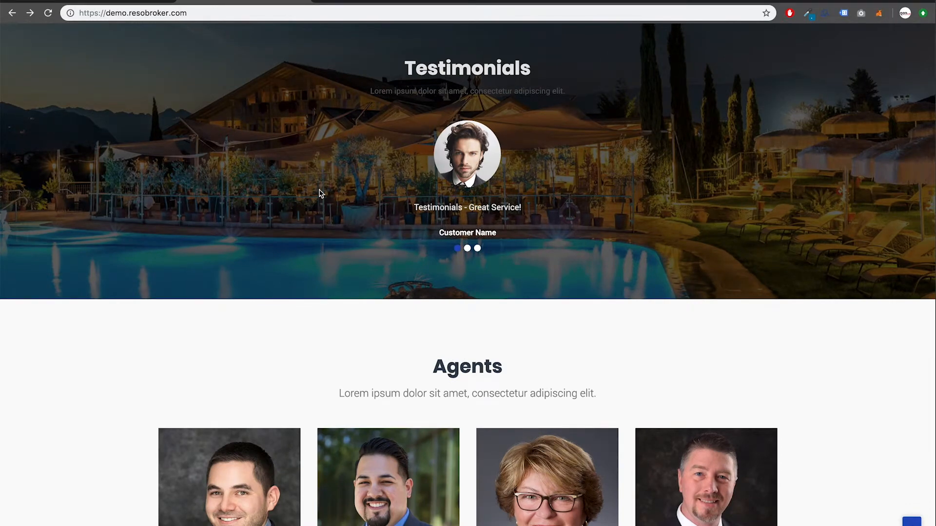
pyautogui.click(129, 1)
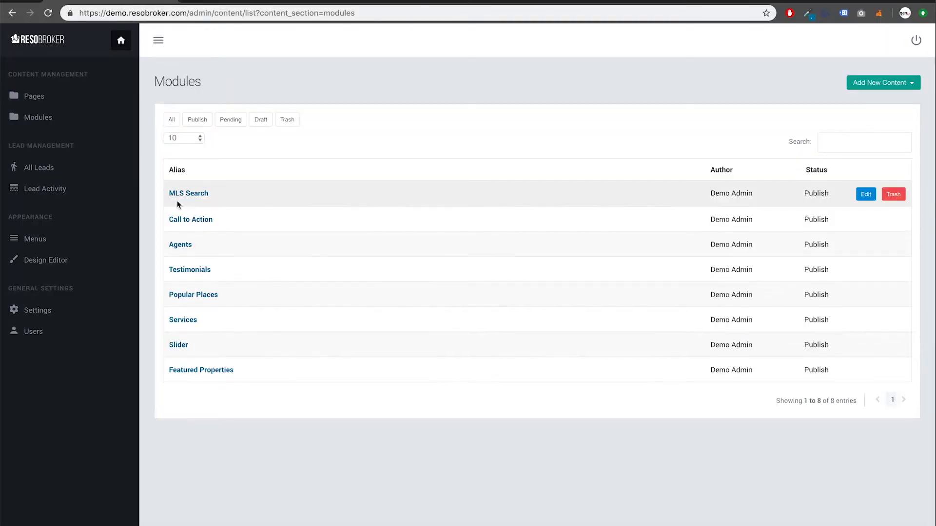
# Open Popular Places and expand the Orlando, Tampa and Winter Garden panels
pyautogui.click(197, 295)
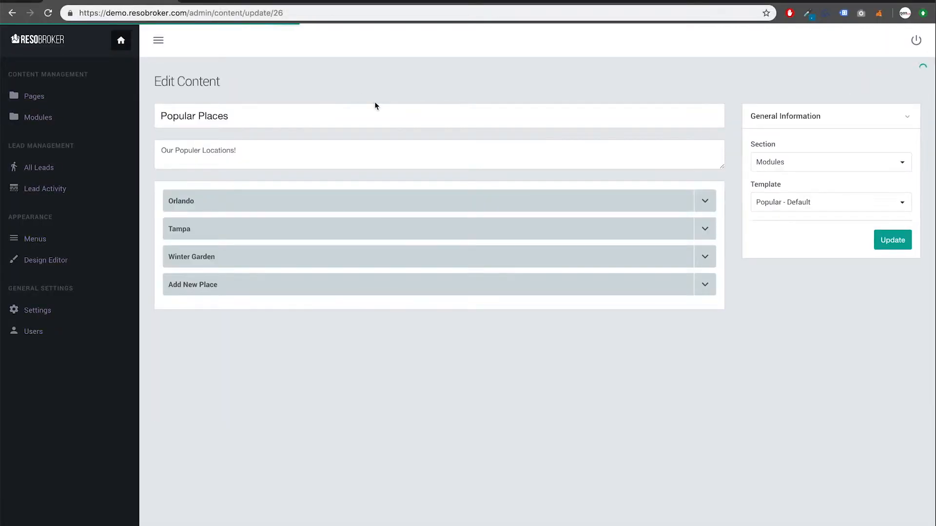
pyautogui.click(705, 197)
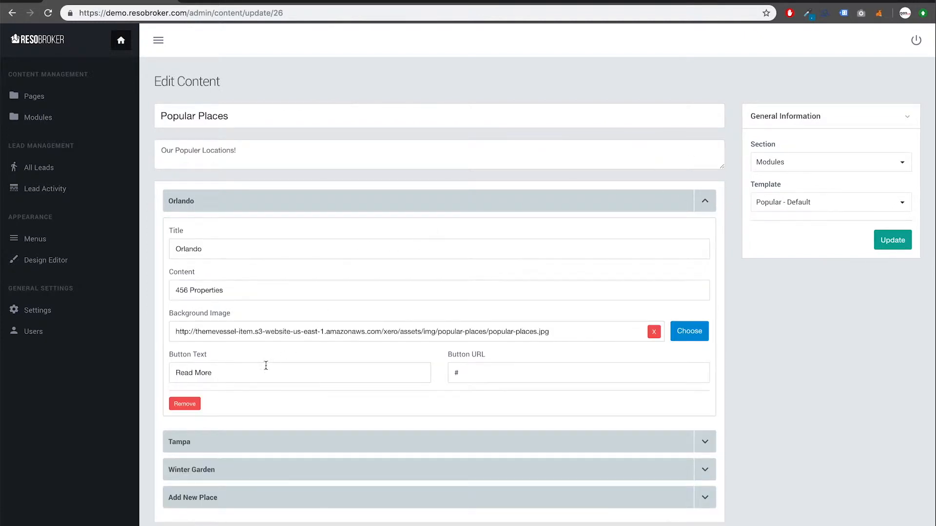
pyautogui.click(263, 369)
pyautogui.click(271, 368)
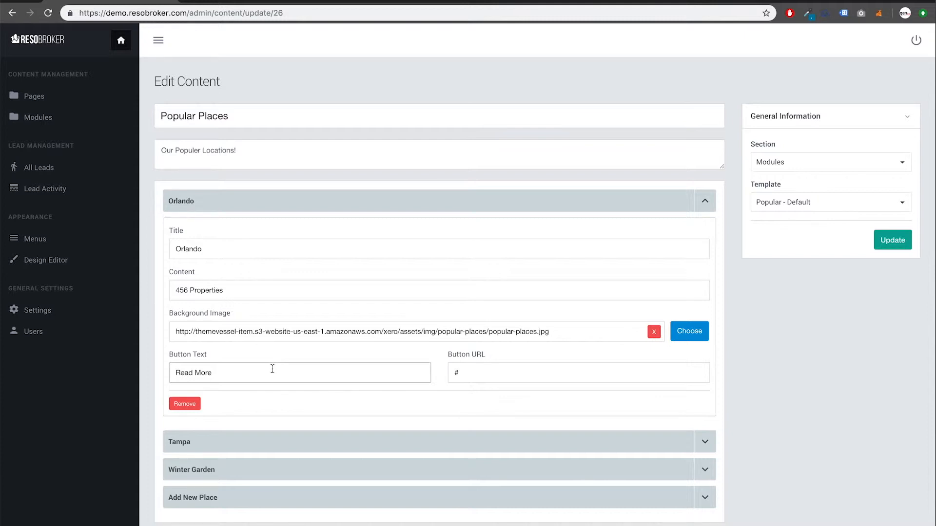
pyautogui.click(705, 439)
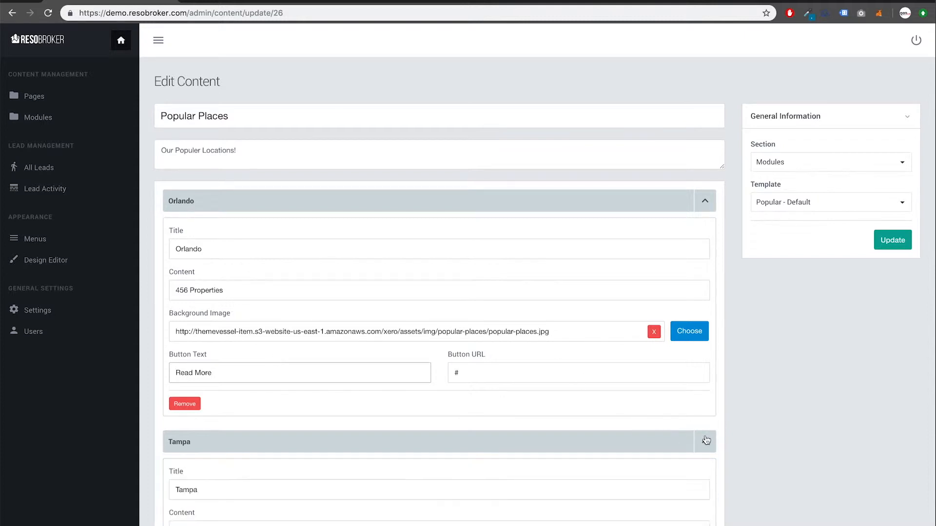
pyautogui.scroll(-3, 706, 439)
pyautogui.scroll(-1, 707, 448)
pyautogui.click(705, 485)
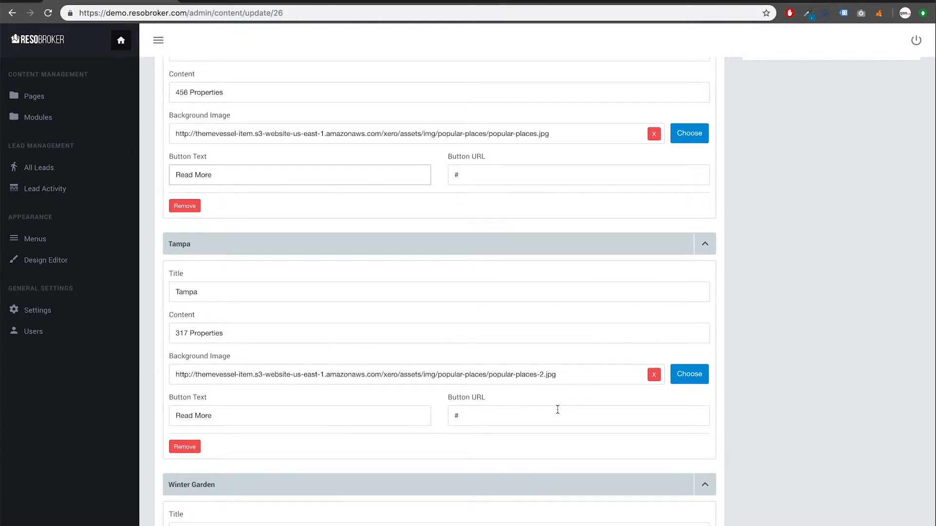
pyautogui.scroll(-4, 558, 410)
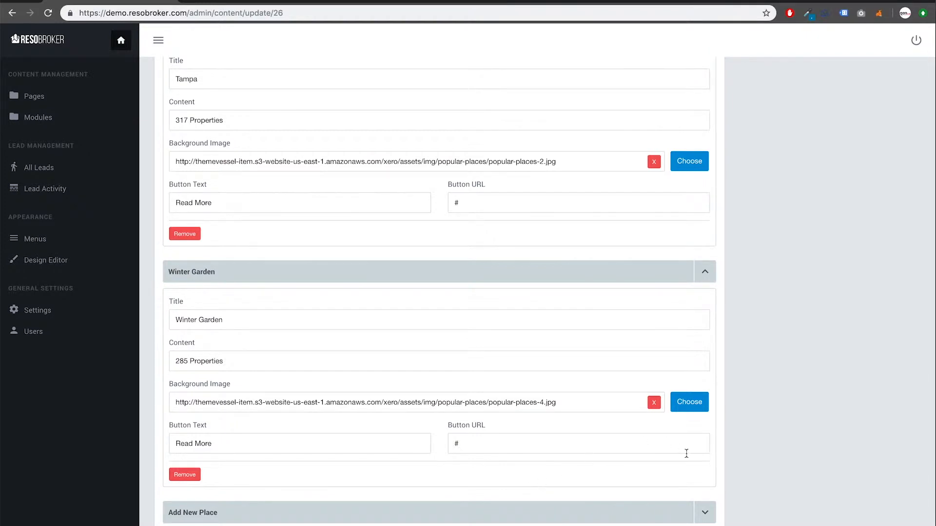
pyautogui.click(540, 442)
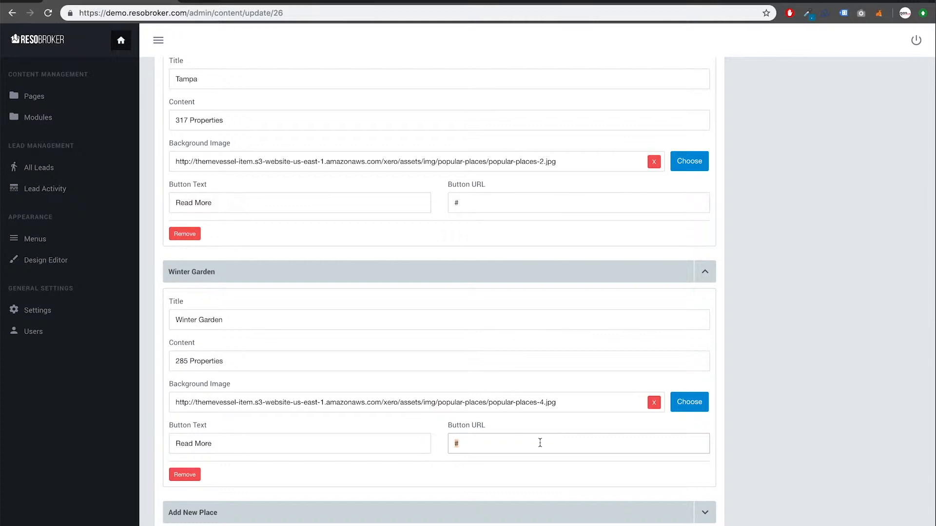
# Remove the Winter Garden place from Popular Places
pyautogui.click(705, 516)
pyautogui.scroll(-5, 720, 482)
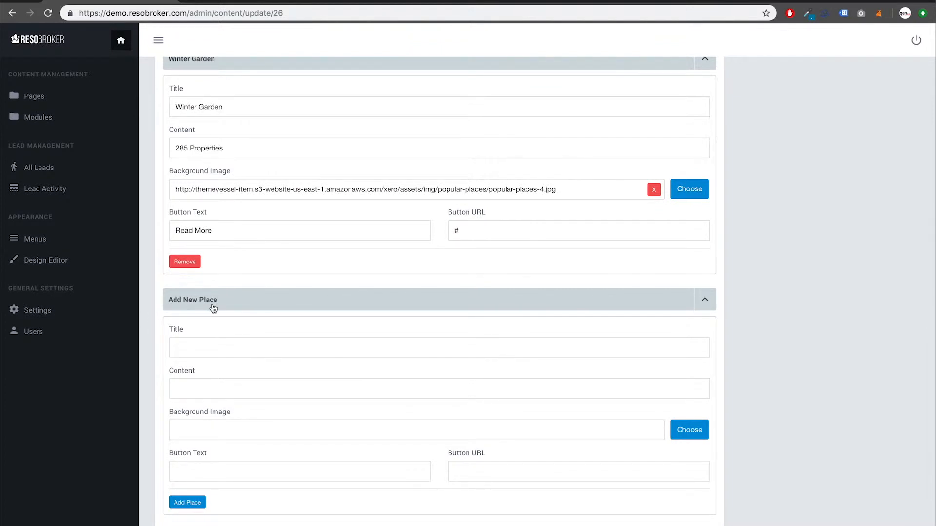
pyautogui.click(211, 346)
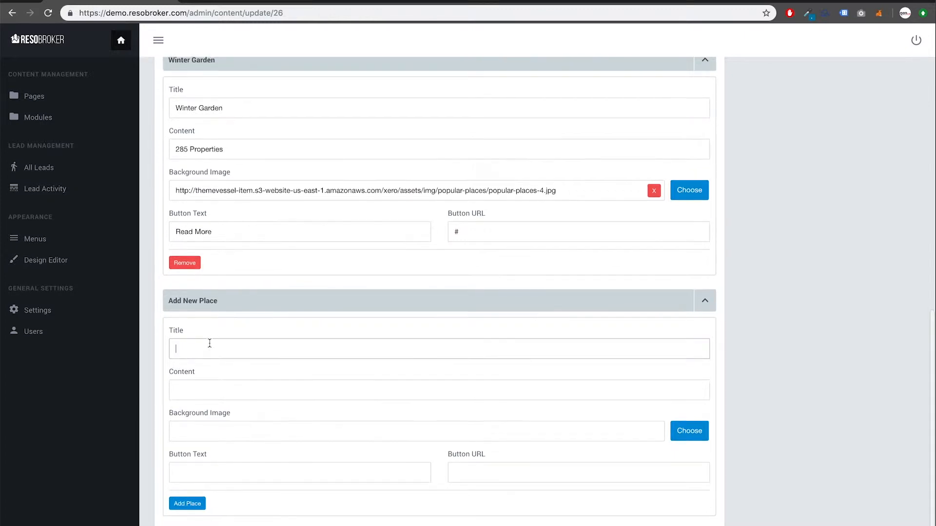
pyautogui.scroll(1, 210, 341)
pyautogui.click(184, 294)
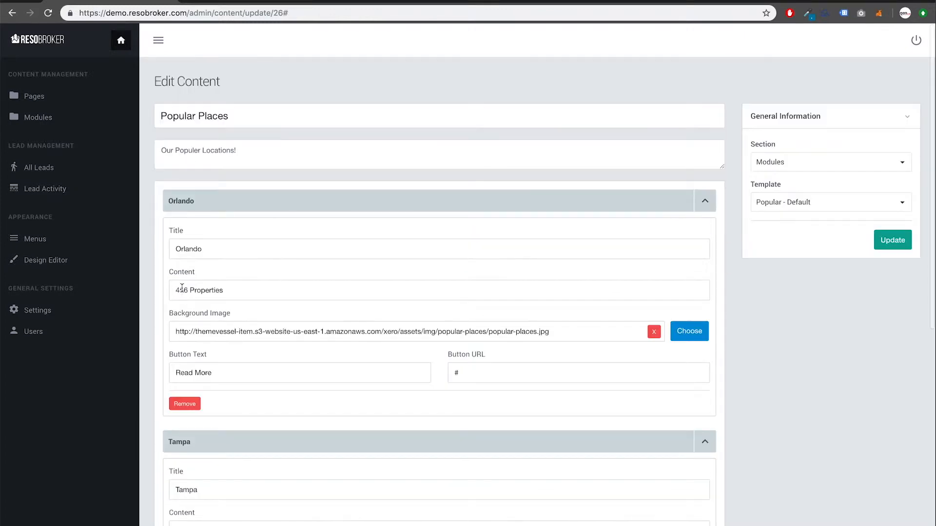
pyautogui.scroll(-3, 190, 306)
pyautogui.scroll(-1, 190, 305)
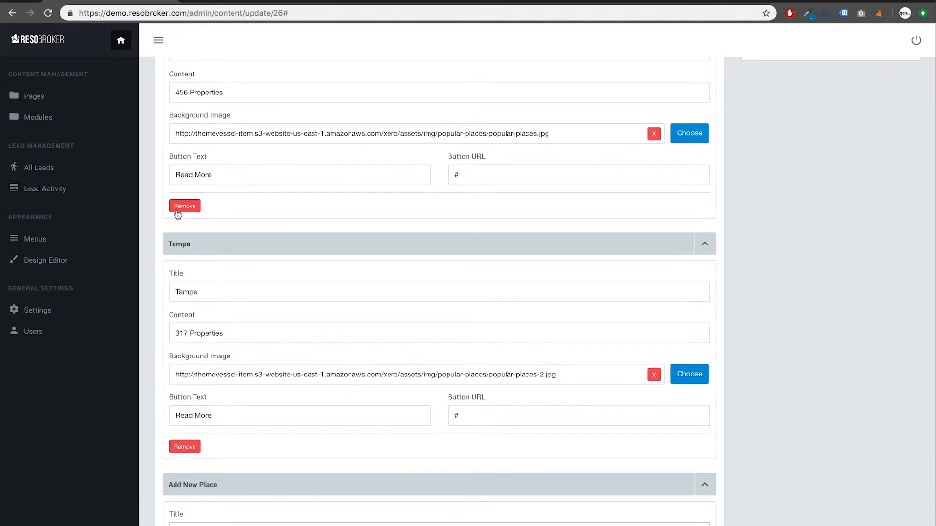
# Remove the Tampa and Orlando places, collapse the empty new-place form, and save
pyautogui.click(185, 447)
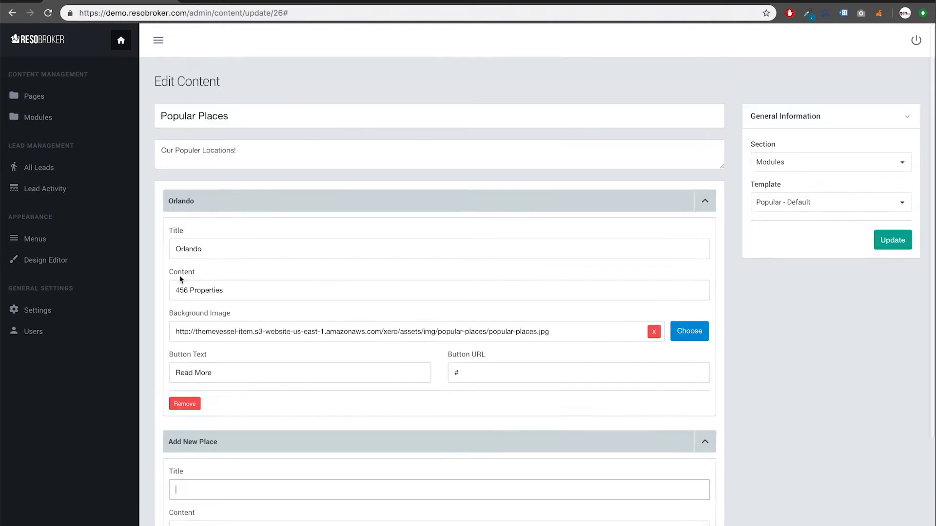
pyautogui.click(185, 404)
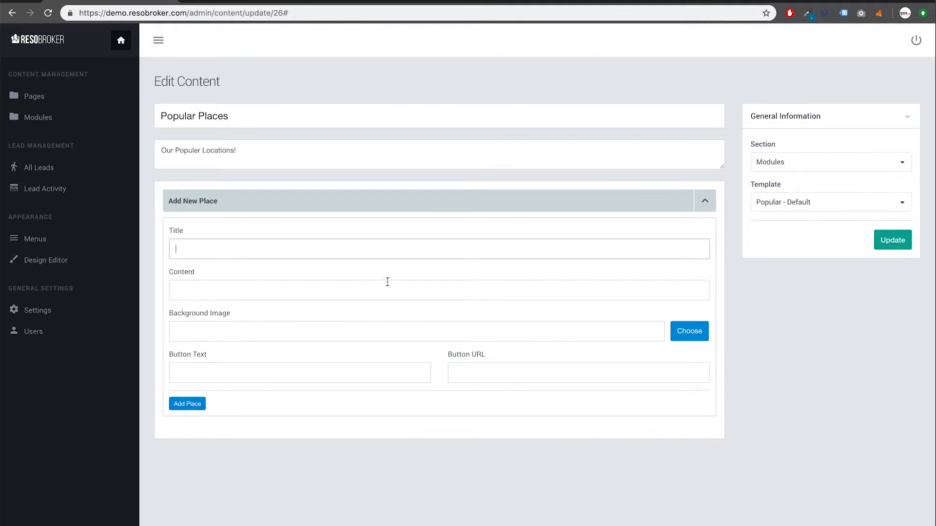
pyautogui.click(697, 208)
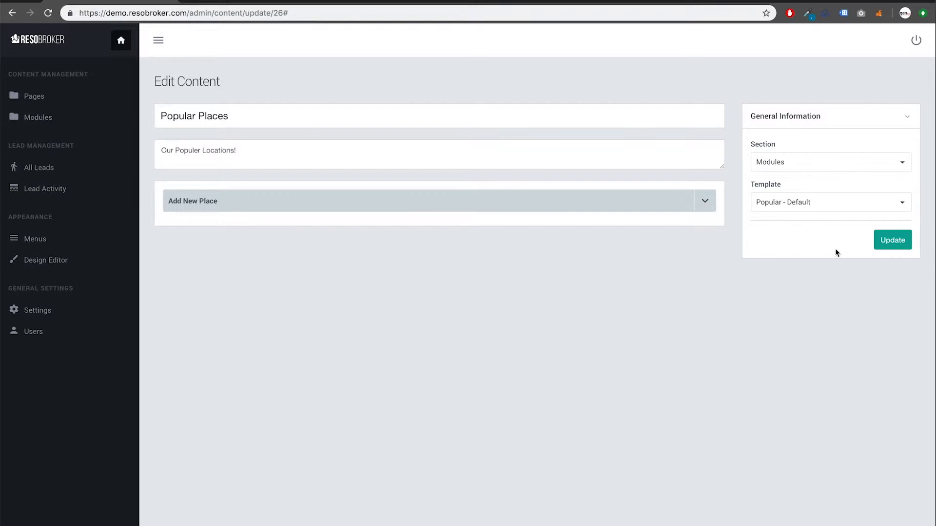
pyautogui.click(888, 249)
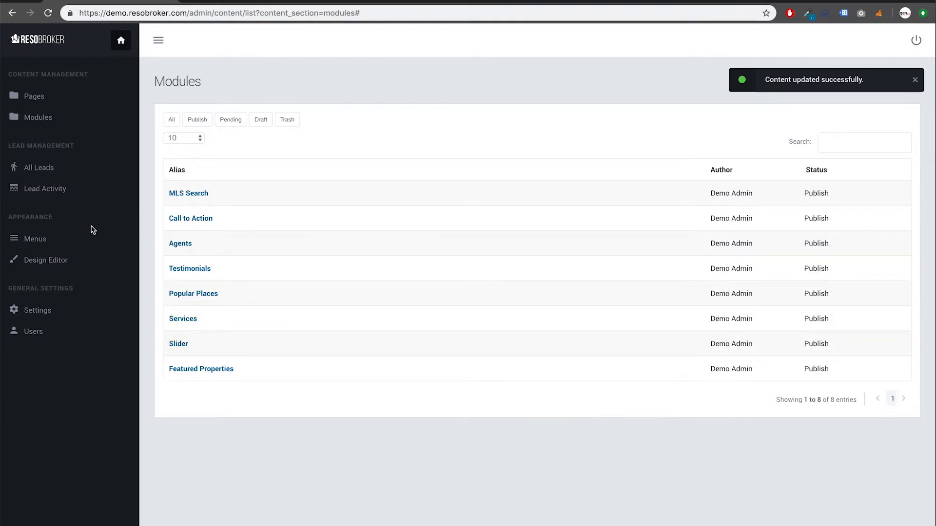
# Remove Popular Places from the Homepage Modules in the Design Editor and save the layout
pyautogui.click(55, 262)
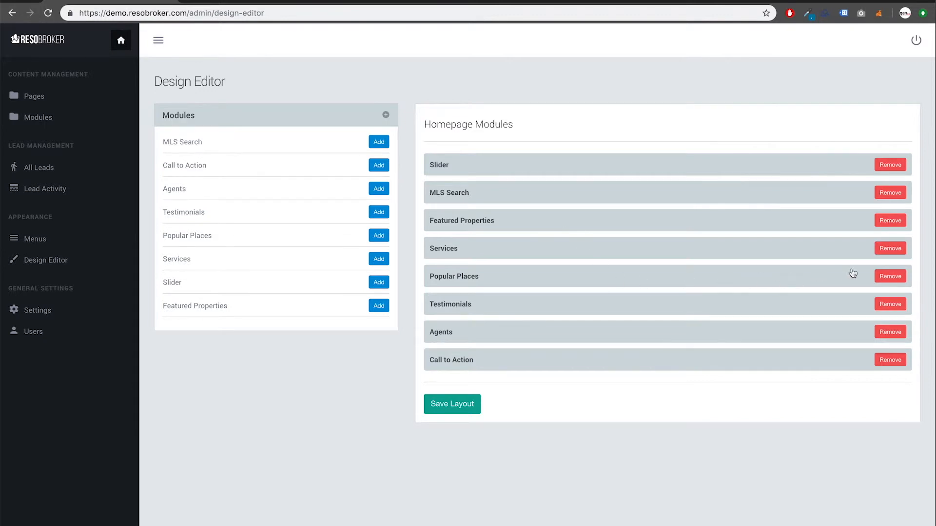
pyautogui.click(890, 277)
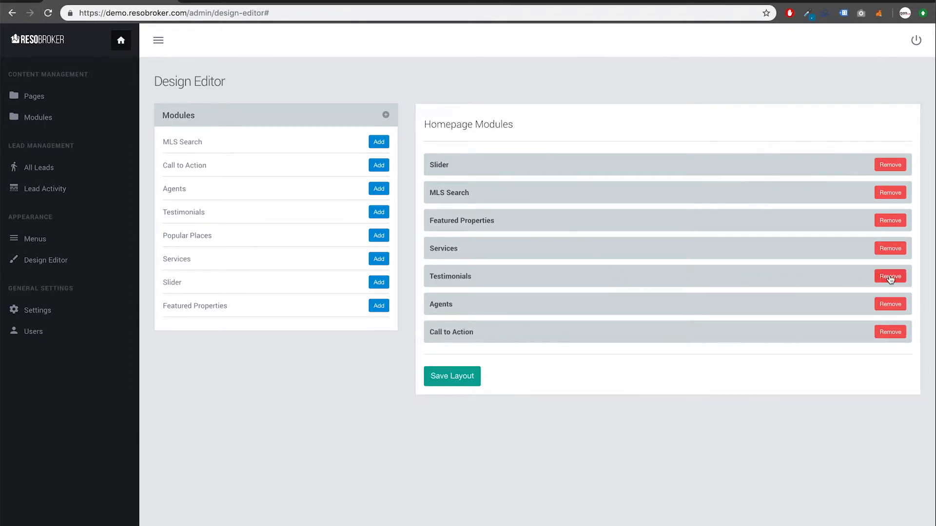
pyautogui.click(449, 381)
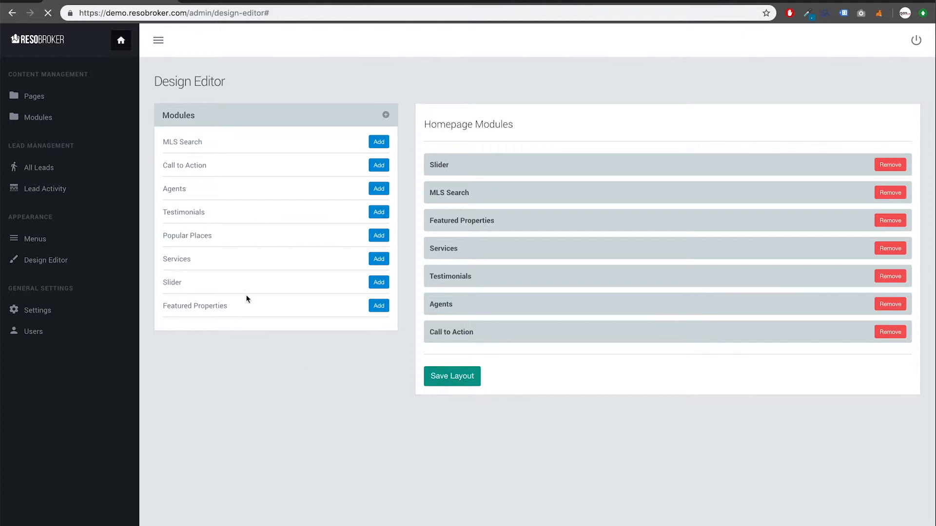
# Reload the live homepage to confirm Services now leads straight to Testimonials
pyautogui.click(237, 1)
pyautogui.press('super+r')
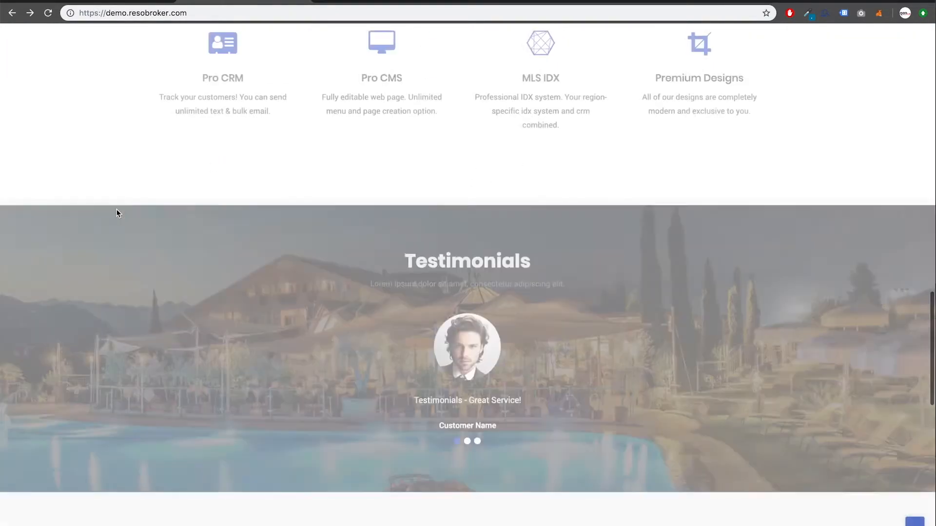
pyautogui.scroll(4, 118, 214)
pyautogui.scroll(-5, 119, 214)
pyautogui.scroll(9, 118, 214)
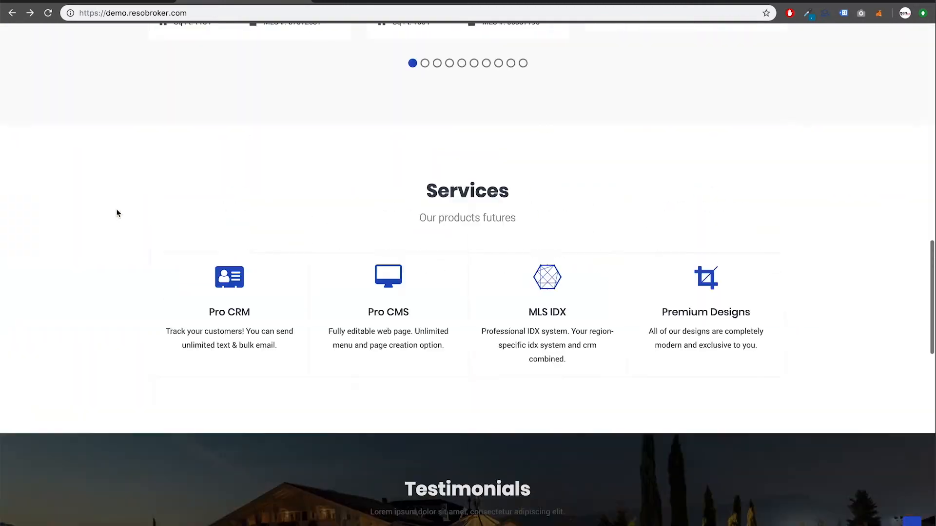
pyautogui.scroll(10, 117, 213)
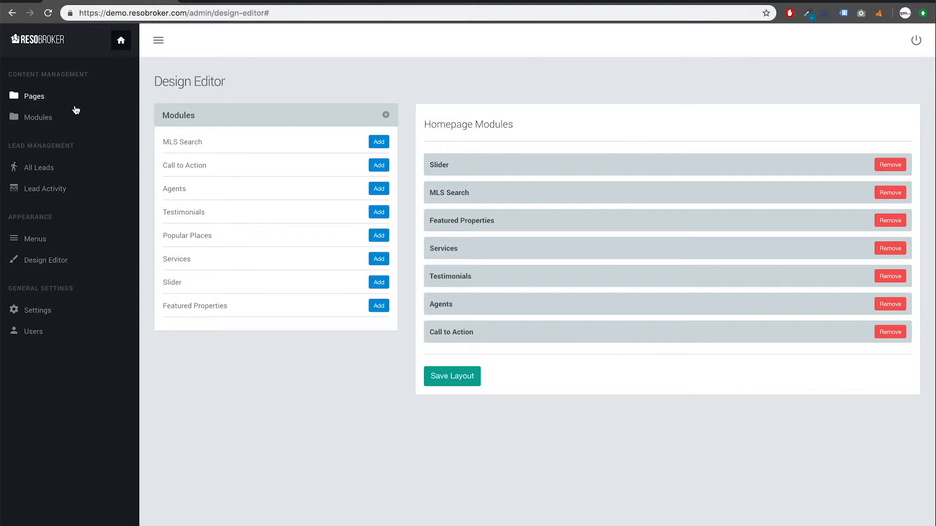
# Rename the Pro CRM service in the Services module to 'Pro CRM - DEMO'
pyautogui.click(53, 119)
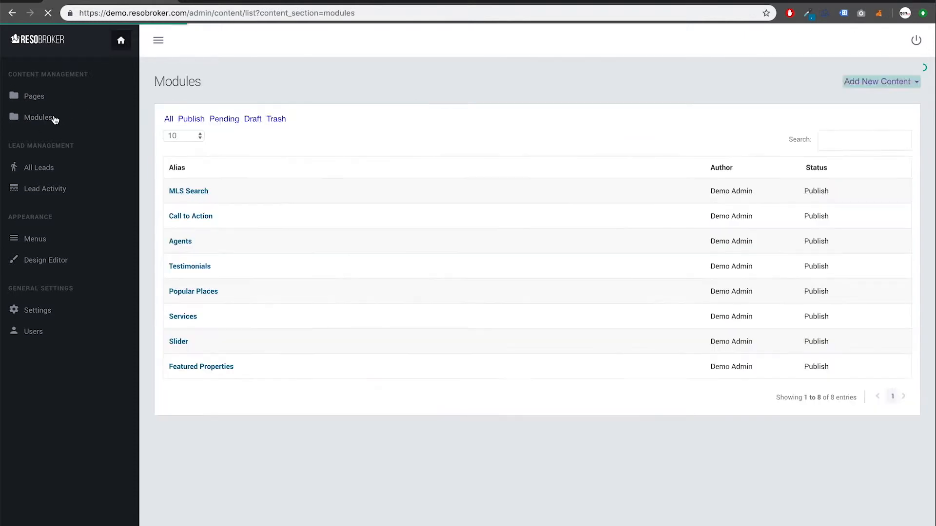
pyautogui.click(187, 321)
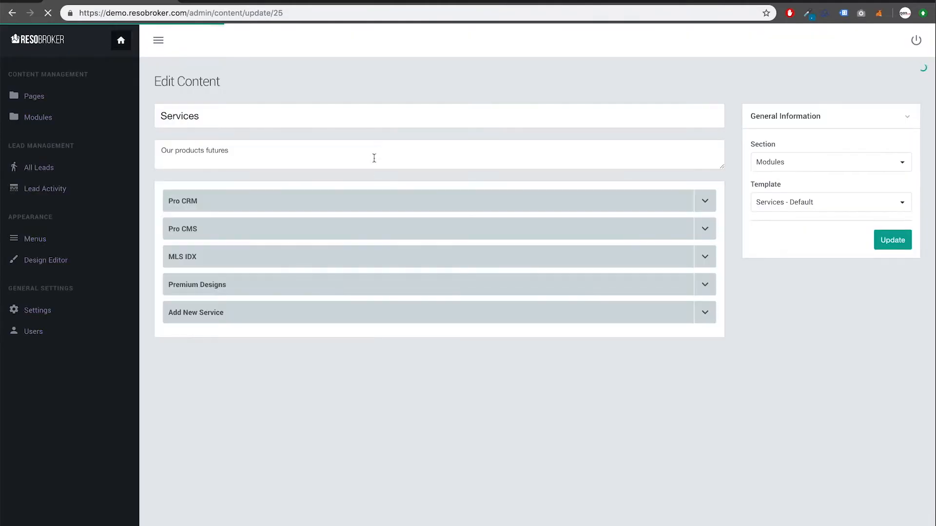
pyautogui.click(705, 203)
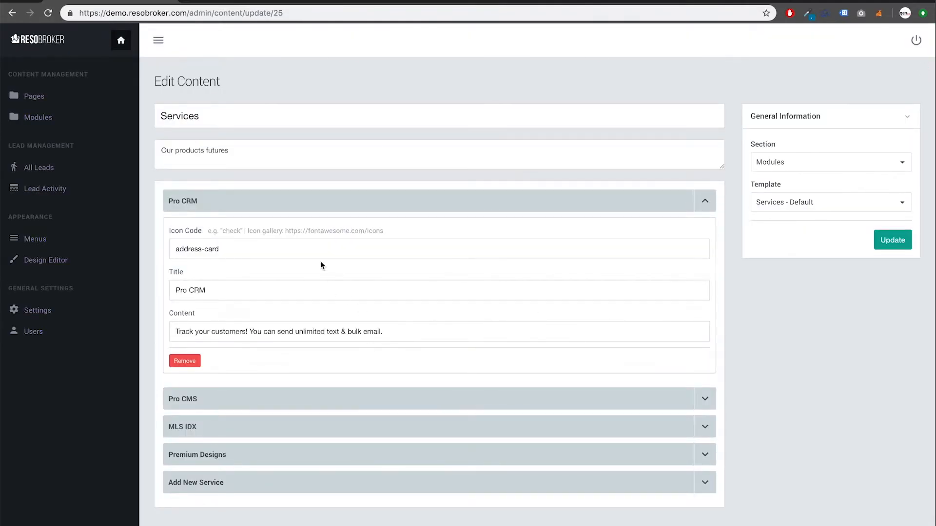
pyautogui.click(308, 290)
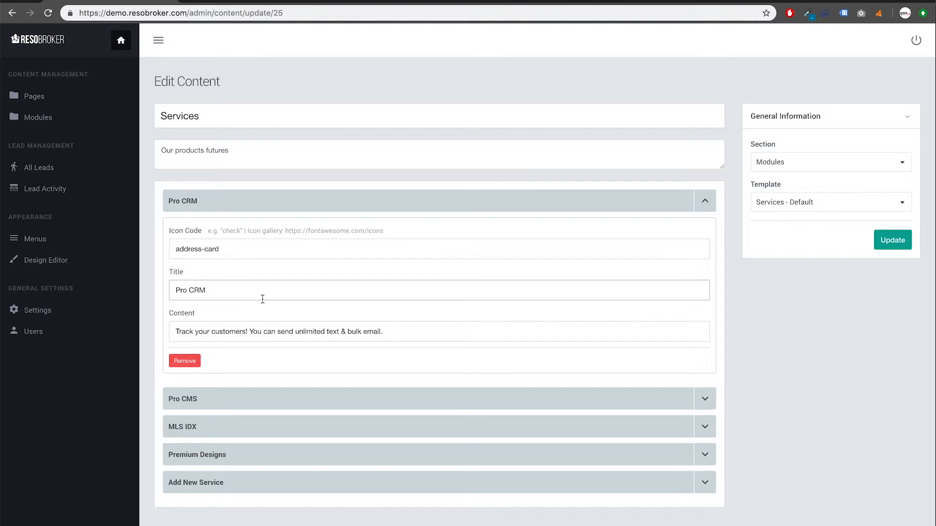
pyautogui.write('- DEMO')
# Load the Font Awesome icon gallery at fontawesome.com/icons in a new tab
pyautogui.click(241, 253)
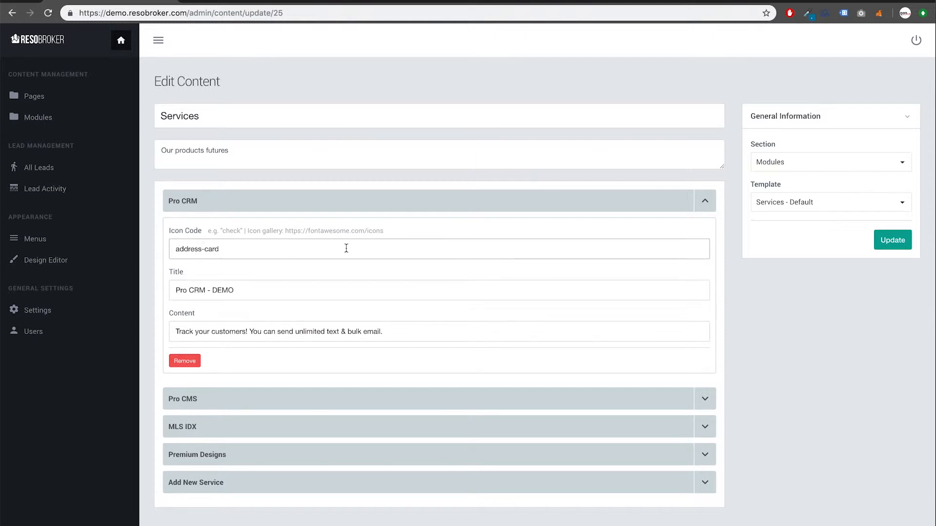
pyautogui.click(325, 2)
pyautogui.write('font')
pyautogui.press('Right')
pyautogui.press('Return')
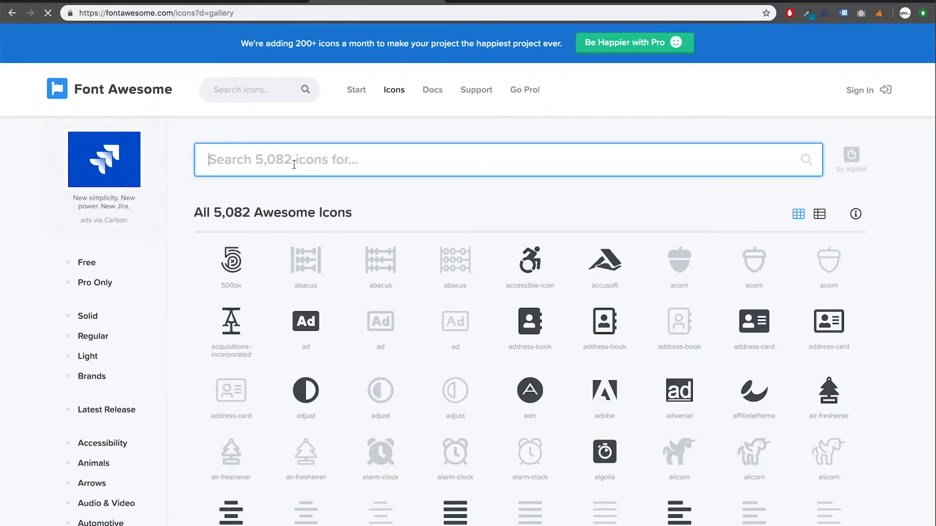
# Search free Font Awesome icons for 'Buil', take the 'building' icon name, and return to the Services editor
pyautogui.click(88, 265)
pyautogui.click(290, 164)
pyautogui.write('Buil')
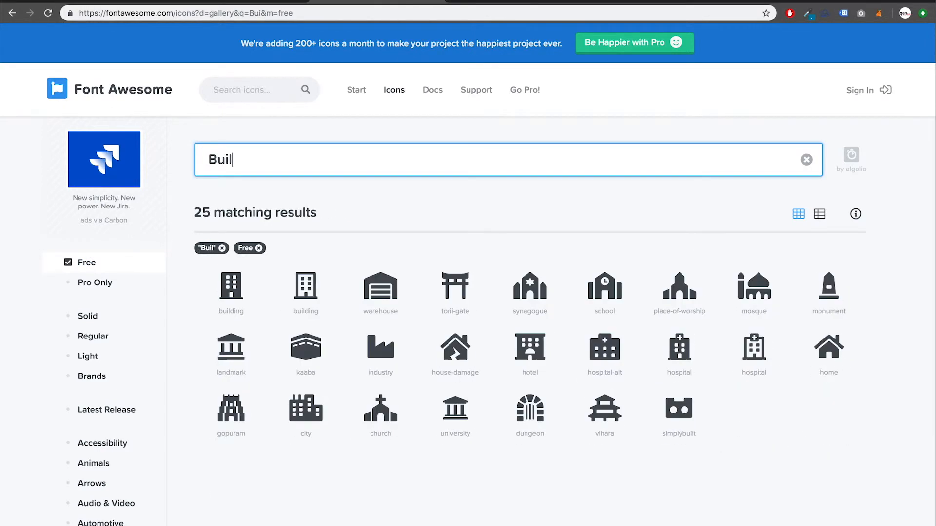
pyautogui.click(231, 310)
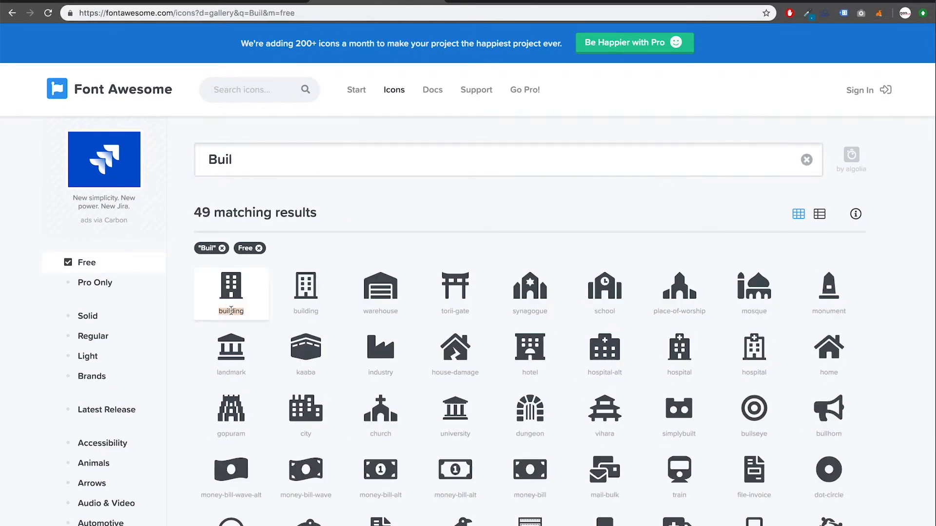
pyautogui.click(210, 4)
pyautogui.click(136, 3)
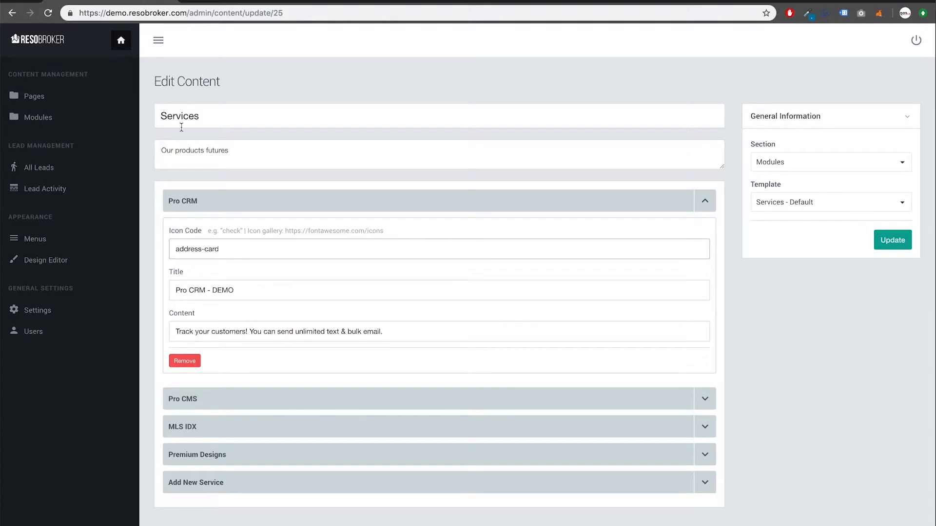
# Replace the Pro CRM icon code address-card with 'building' and update the Services module
pyautogui.doubleClick(230, 250)
pyautogui.press('super+a')
pyautogui.write('building')
pyautogui.click(890, 243)
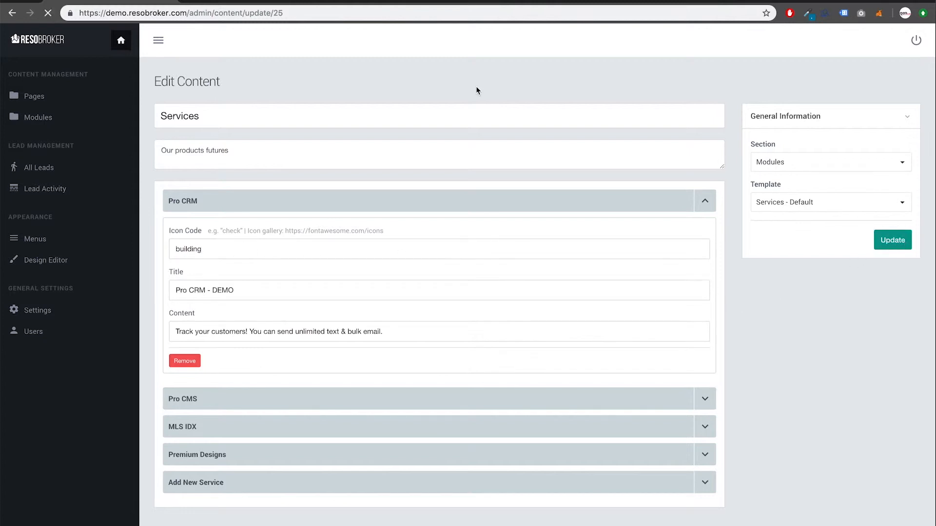
# Reload the live homepage to check the Pro CRM - DEMO building icon in Services
pyautogui.click(251, 1)
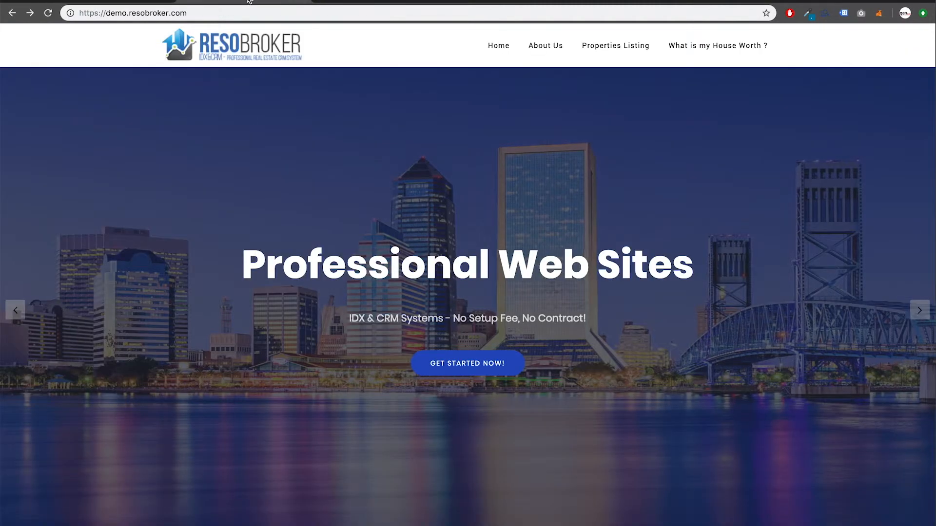
pyautogui.scroll(-4, 266, 278)
pyautogui.scroll(-10, 267, 282)
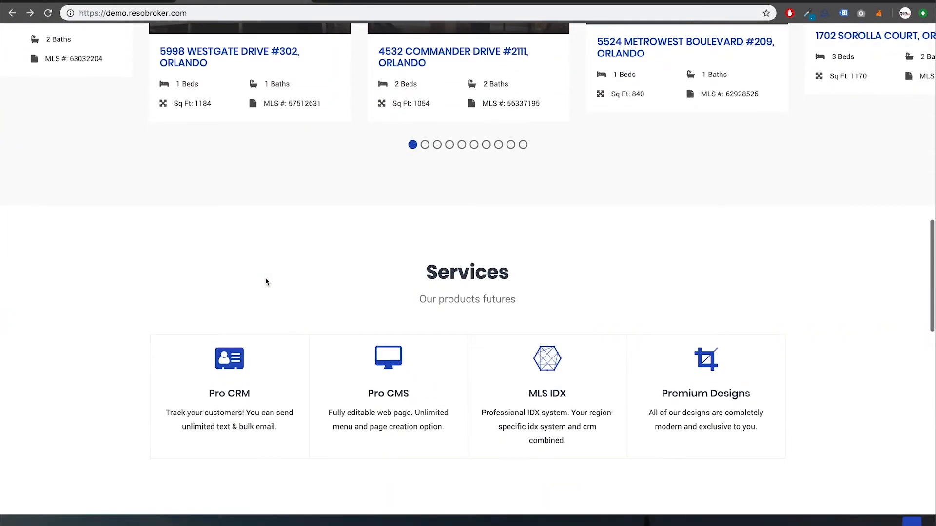
pyautogui.press('super+r')
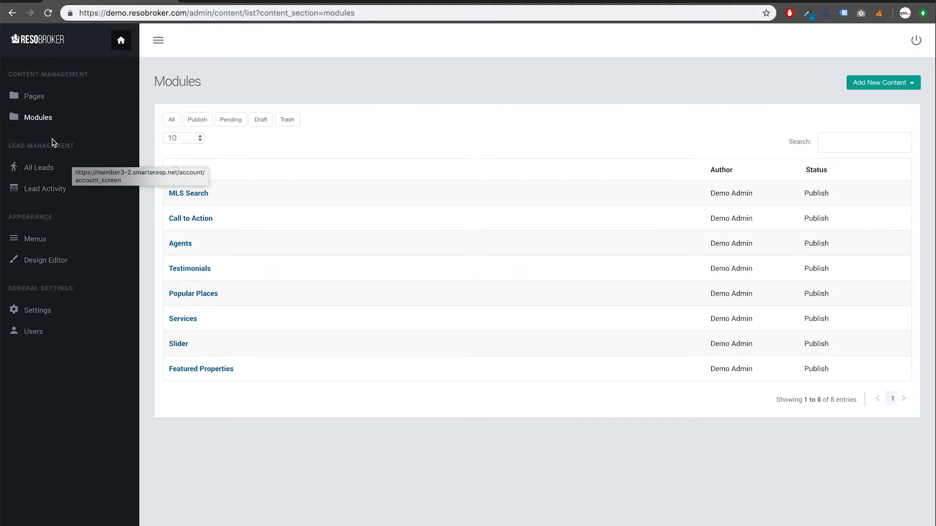
# Change the Professional Web Sites slide title to 'We service in Orlando' and text to 'Contact Us Now!'
pyautogui.click(181, 345)
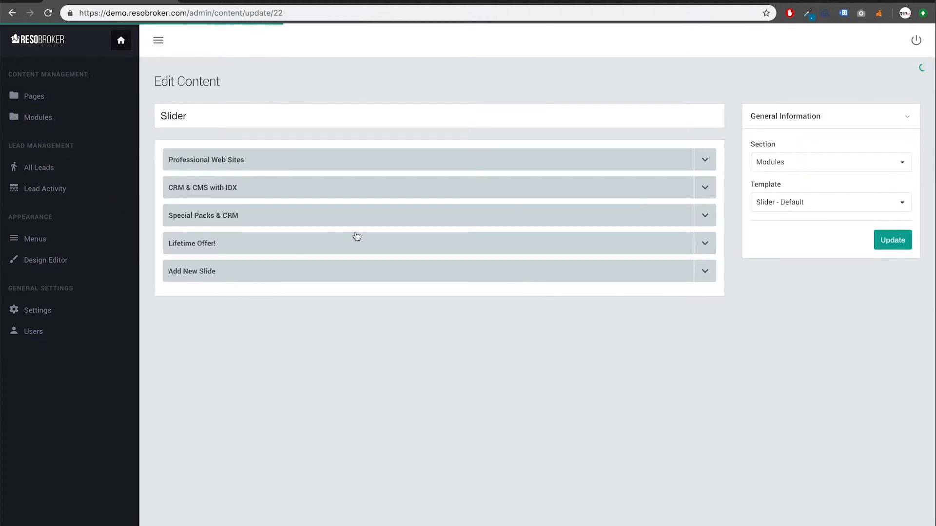
pyautogui.click(709, 162)
pyautogui.click(382, 211)
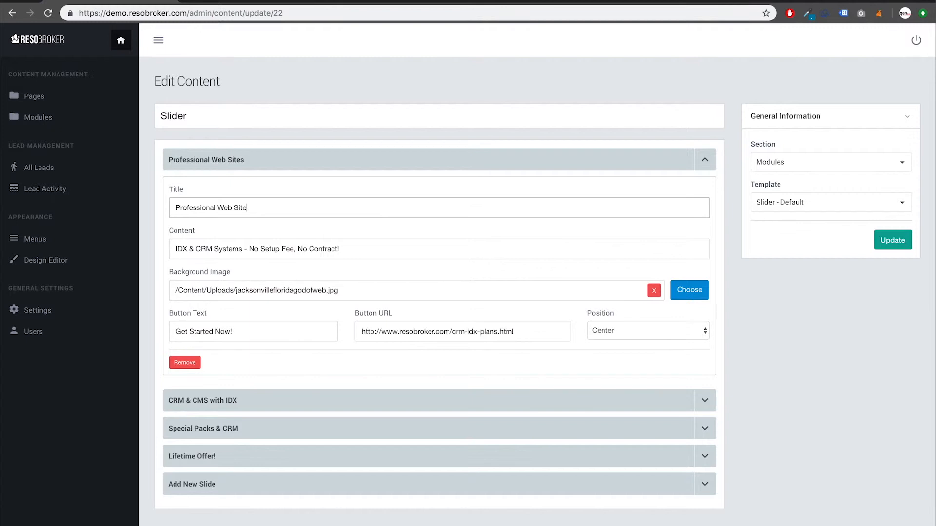
pyautogui.press('BackSpace')
pyautogui.press('BackSpace')
pyautogui.press('BackSpace')
pyautogui.press('BackSpace')
pyautogui.press('BackSpace')
pyautogui.press('BackSpace')
pyautogui.press('BackSpace')
pyautogui.press('BackSpace')
pyautogui.press('BackSpace')
pyautogui.press('BackSpace')
pyautogui.press('BackSpace')
pyautogui.press('BackSpace')
pyautogui.click(376, 247)
pyautogui.tripleClick(281, 249)
pyautogui.press('BackSpace')
pyautogui.write('Contact Us Now!')
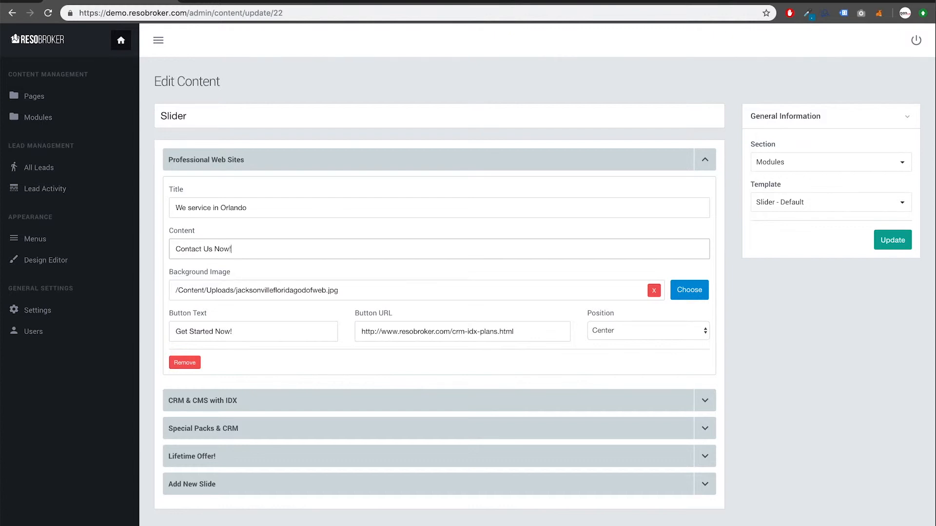
# Set the slide button label to 'Contact Us' and its link to contact.html
pyautogui.tripleClick(266, 336)
pyautogui.press('BackSpace')
pyautogui.write('Contact Us')
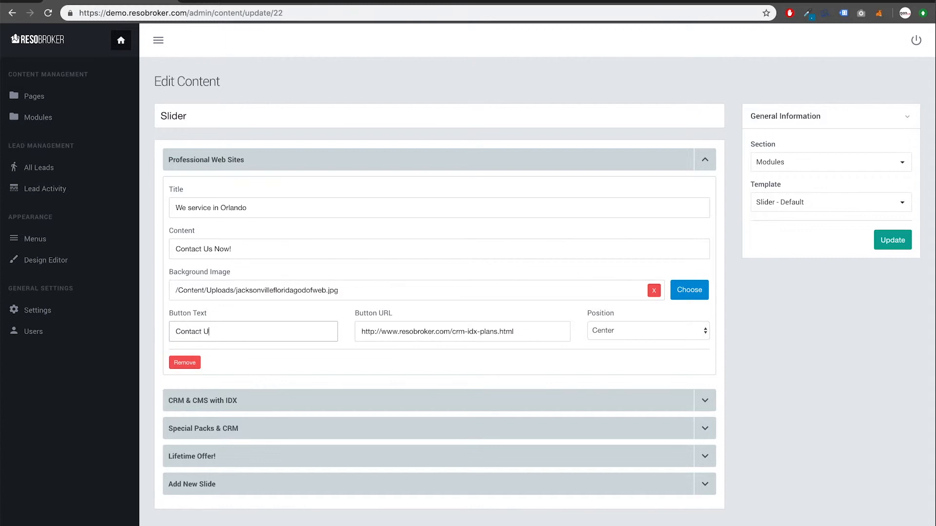
pyautogui.tripleClick(522, 332)
pyautogui.press('Right')
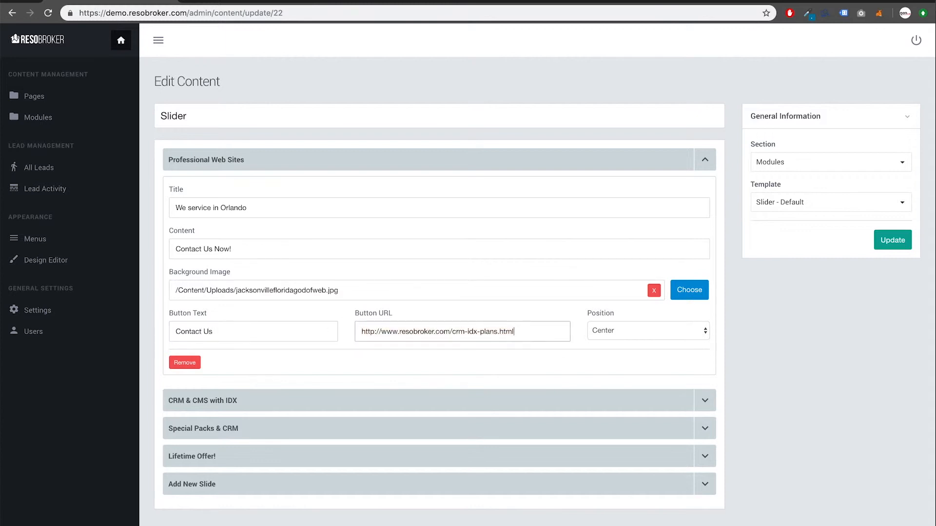
pyautogui.hotkey('shift', 'Left')
pyautogui.hotkey('shift', 'Left')
pyautogui.hotkey('shift', 'Left')
pyautogui.hotkey('shift', 'Left')
pyautogui.hotkey('shift', 'Left')
pyautogui.hotkey('shift', 'Left')
pyautogui.hotkey('shift', 'Left')
pyautogui.hotkey('shift', 'Left')
pyautogui.hotkey('shift', 'Left')
pyautogui.hotkey('shift', 'Left')
pyautogui.hotkey('shift', 'Left')
pyautogui.hotkey('shift', 'Left')
pyautogui.hotkey('shift', 'Left')
pyautogui.hotkey('shift', 'Left')
pyautogui.hotkey('shift', 'Left')
pyautogui.hotkey('shift', 'Left')
pyautogui.hotkey('shift', 'Left')
pyautogui.hotkey('shift', 'Left')
pyautogui.write('contact.html')
# Keep text position Center, set kitchengodofweb.jpg as the slide background, and save the Slider
pyautogui.press('Tab')
pyautogui.click(639, 335)
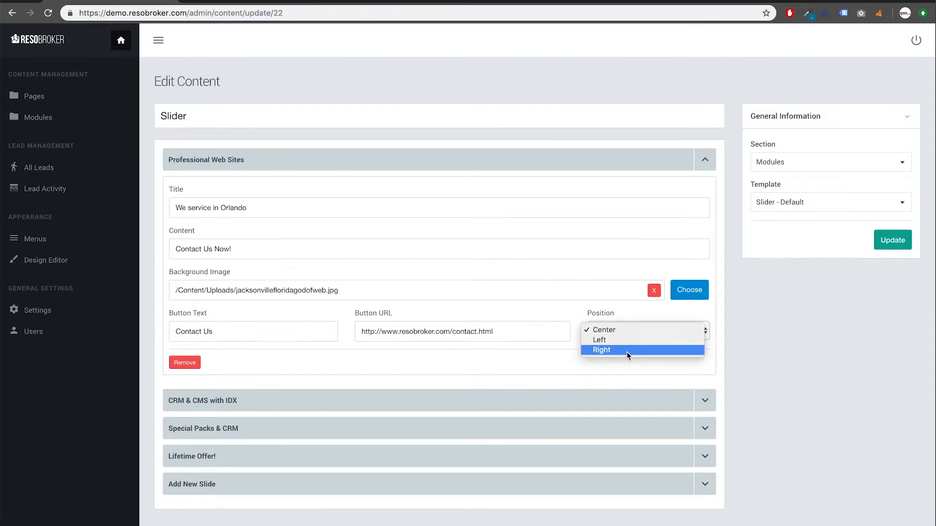
pyautogui.click(606, 318)
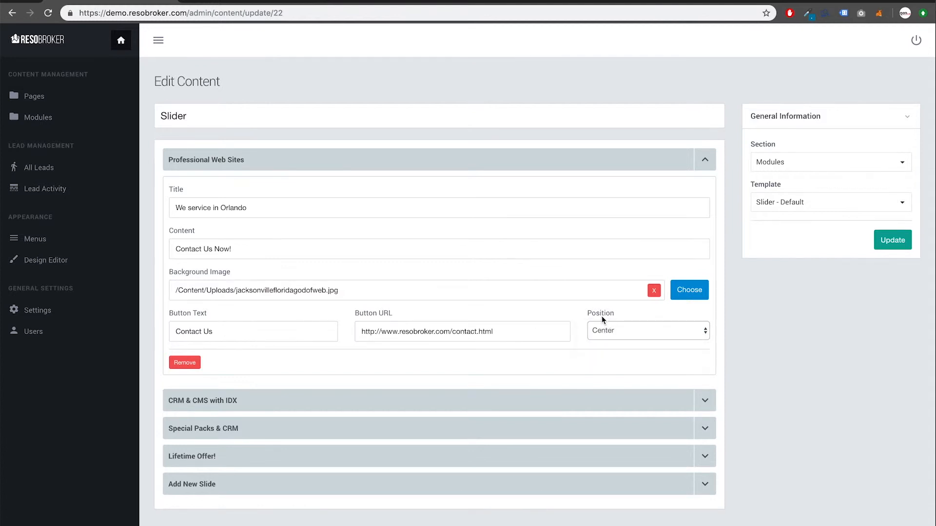
pyautogui.click(697, 296)
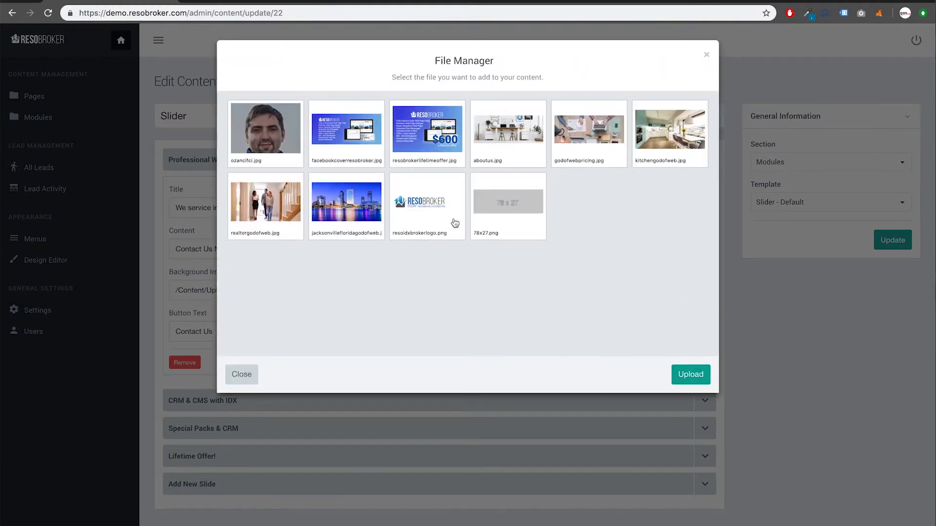
pyautogui.moveTo(666, 136)
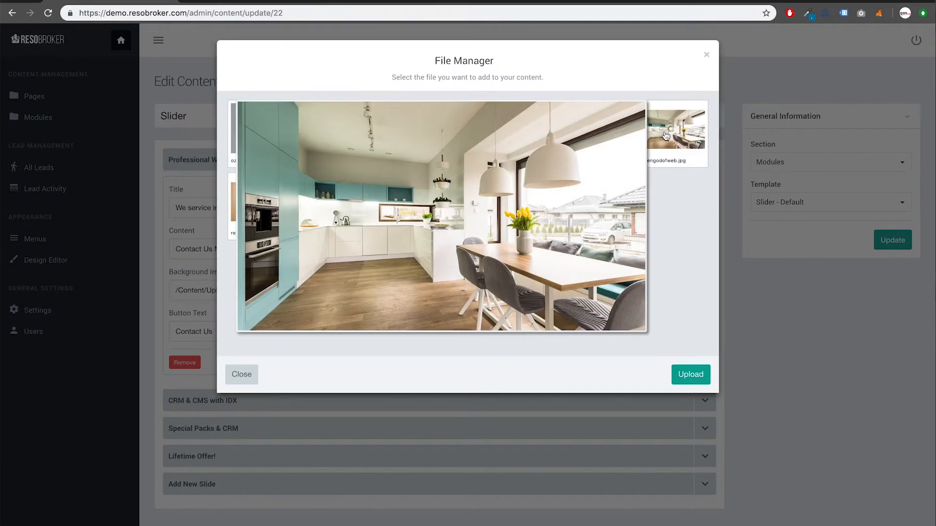
pyautogui.click(666, 135)
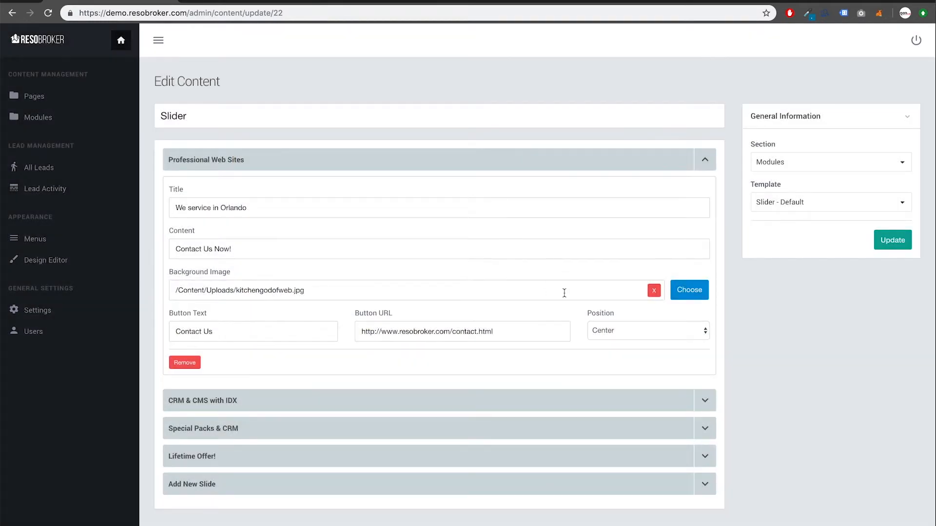
pyautogui.click(888, 246)
pyautogui.click(259, 1)
pyautogui.scroll(10, 251, 165)
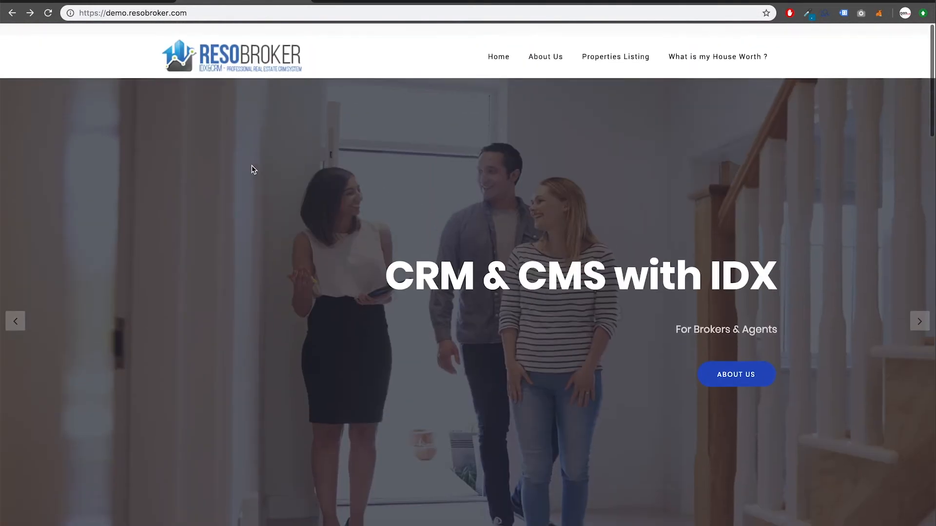
pyautogui.press('super+r')
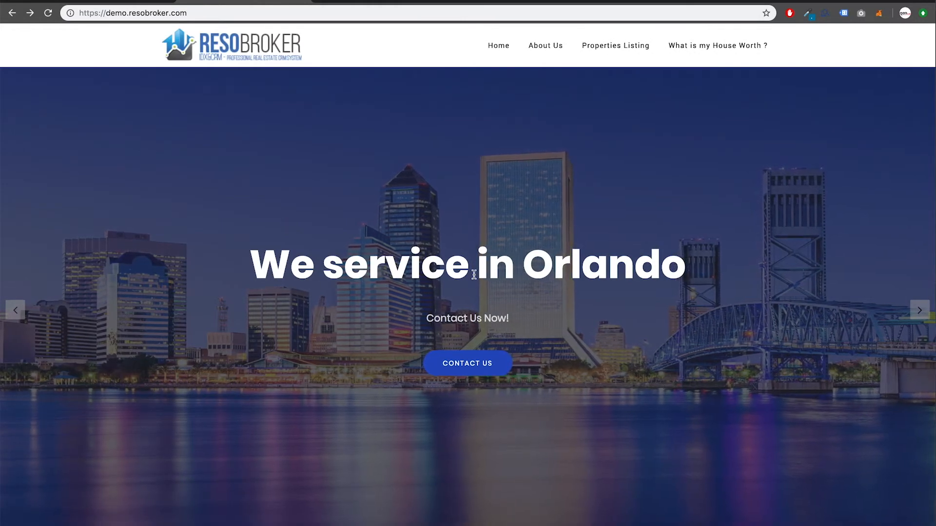
pyautogui.click(468, 366)
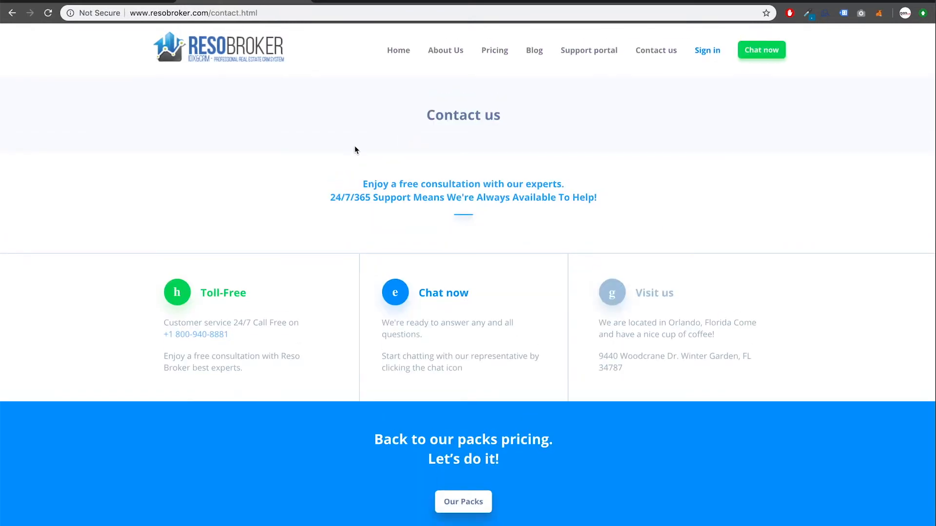
pyautogui.click(12, 18)
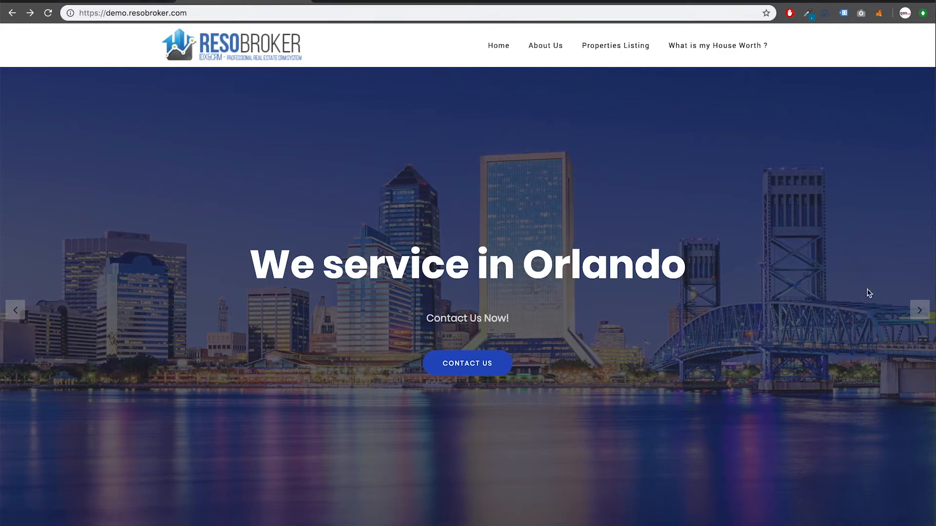
pyautogui.click(919, 313)
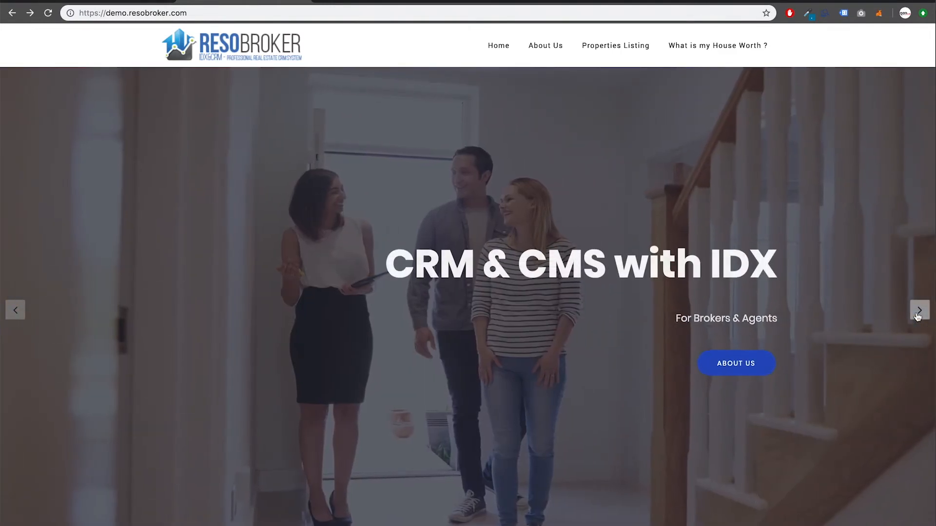
pyautogui.click(919, 312)
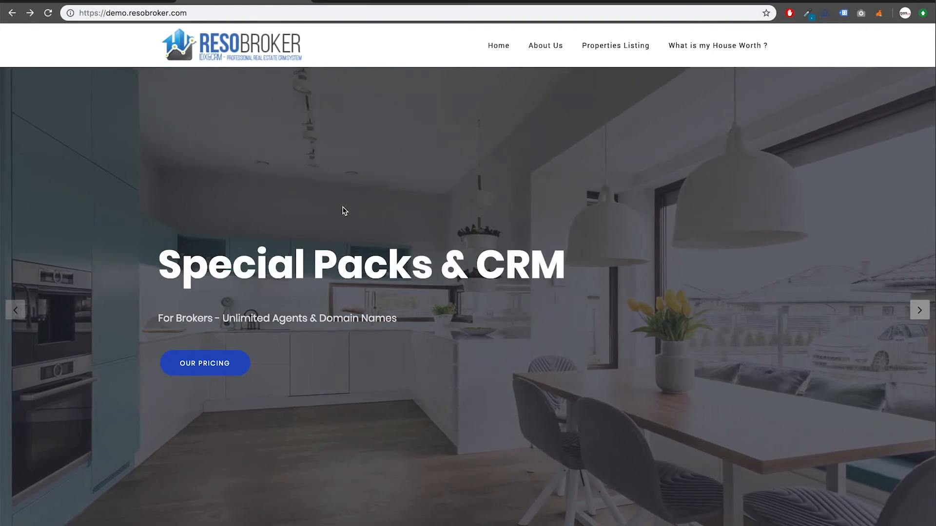
pyautogui.click(124, 2)
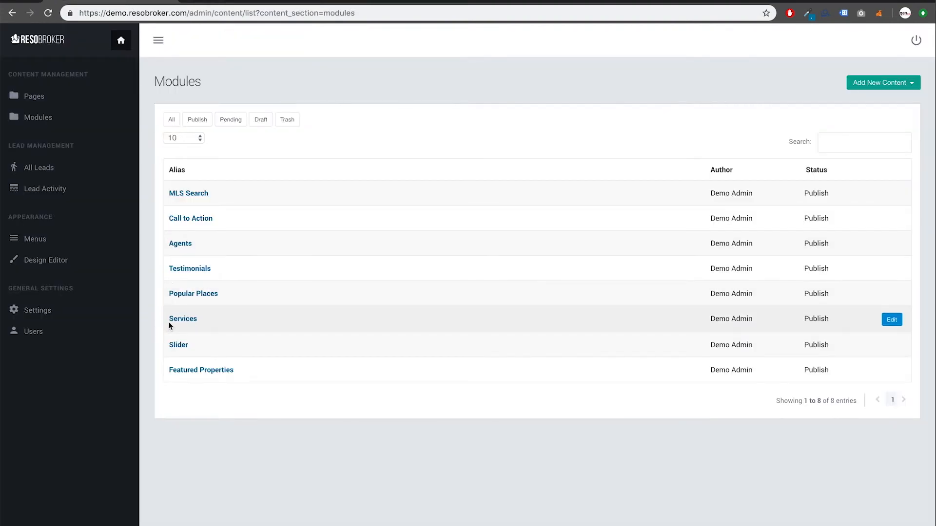
# Set Featured Properties to Condo type, Active status, sorted by Highest Price
pyautogui.click(217, 372)
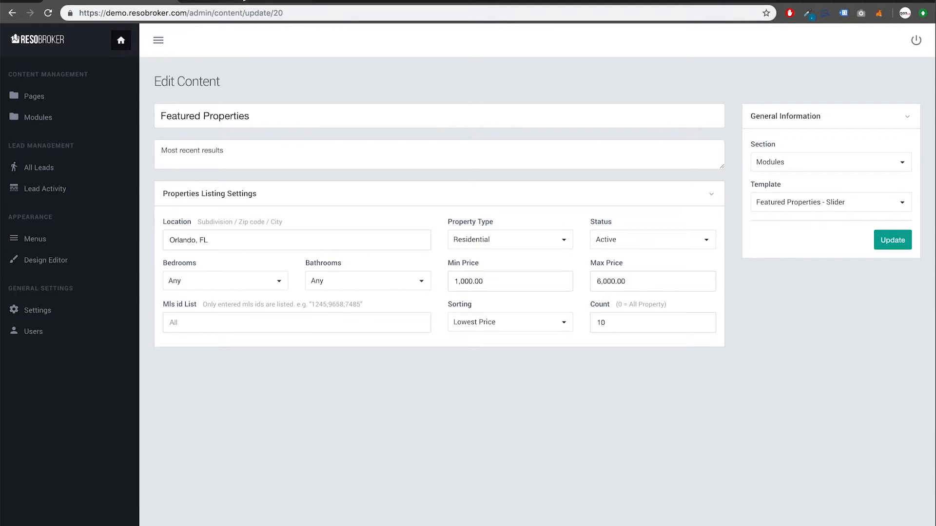
pyautogui.click(260, 238)
pyautogui.click(459, 239)
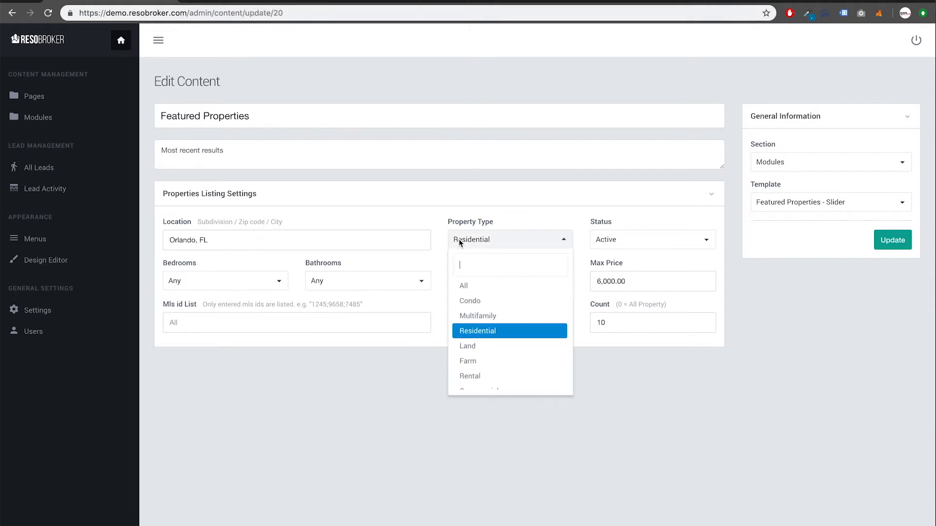
pyautogui.click(477, 304)
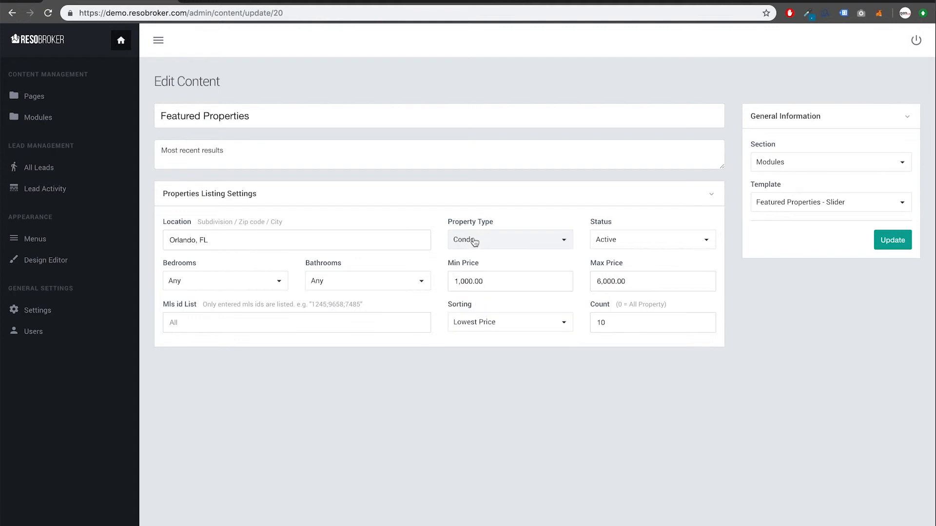
pyautogui.click(605, 243)
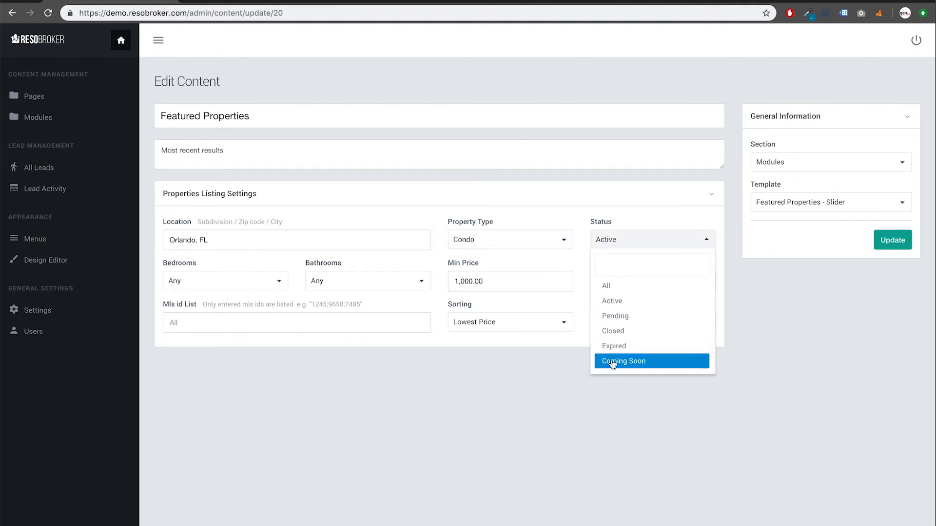
pyautogui.click(613, 240)
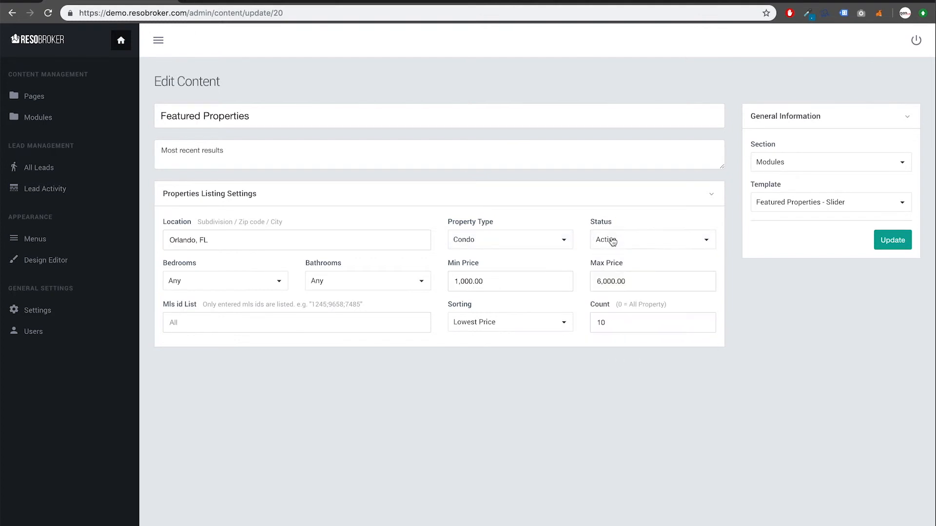
pyautogui.click(563, 324)
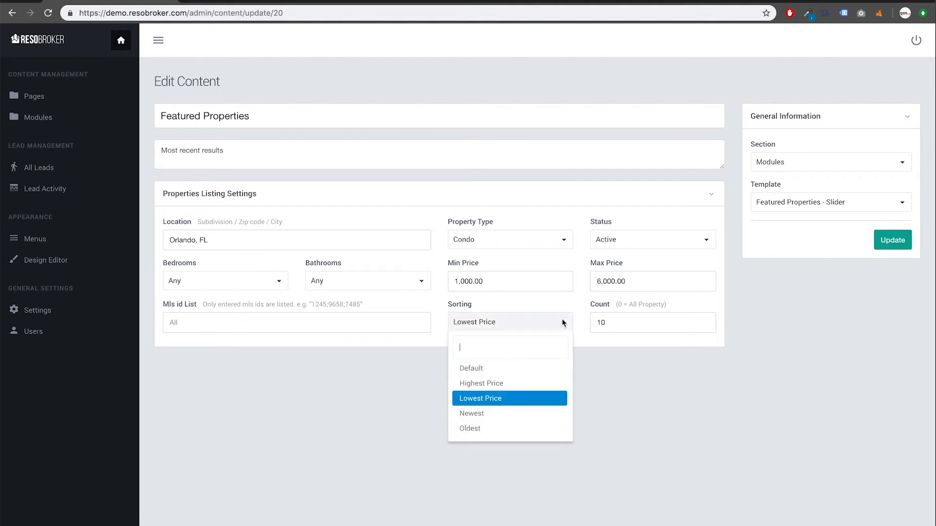
pyautogui.click(476, 386)
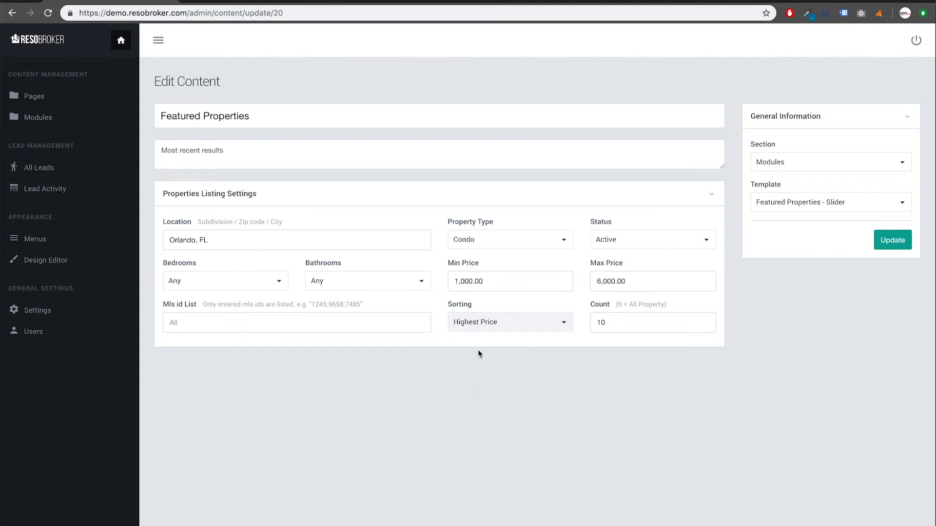
# Replace the Orlando, FL location with zip 32825 and update the module
pyautogui.click(313, 242)
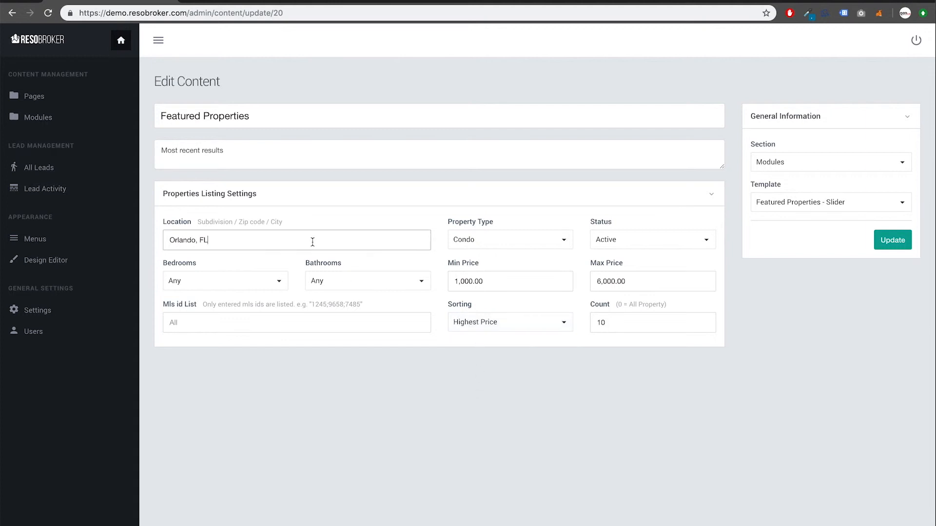
pyautogui.tripleClick(312, 242)
pyautogui.write('32825')
pyautogui.click(373, 403)
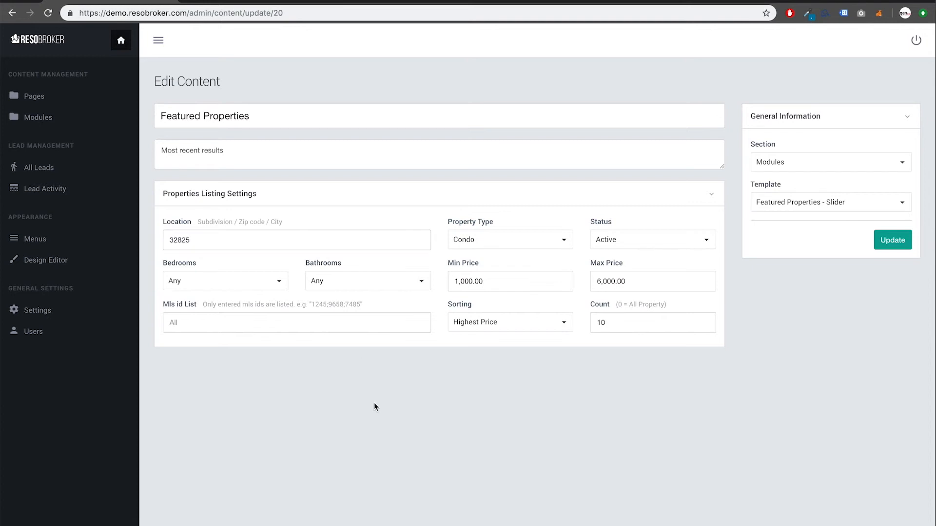
pyautogui.click(890, 244)
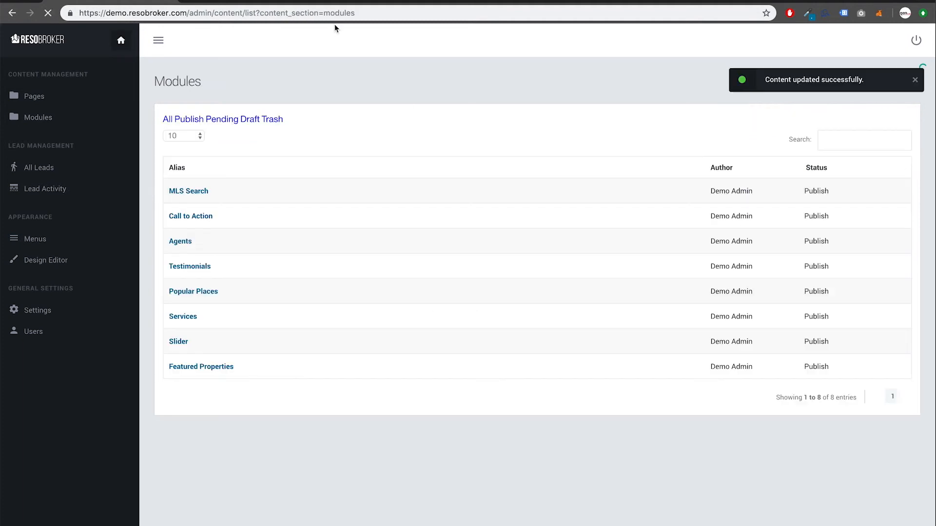
# Reload the live homepage and scroll down to the Featured Properties section
pyautogui.click(266, 0)
pyautogui.press('super+r')
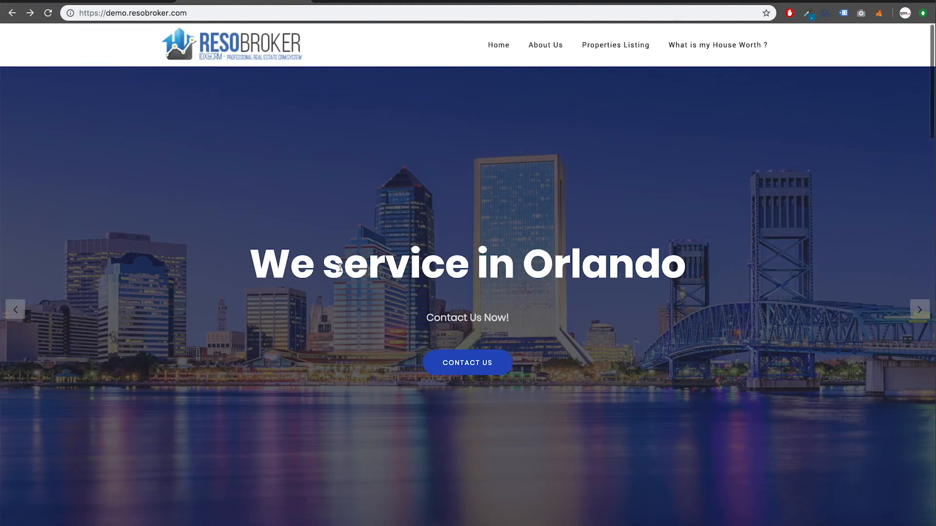
pyautogui.scroll(-5, 340, 268)
pyautogui.scroll(-6, 341, 267)
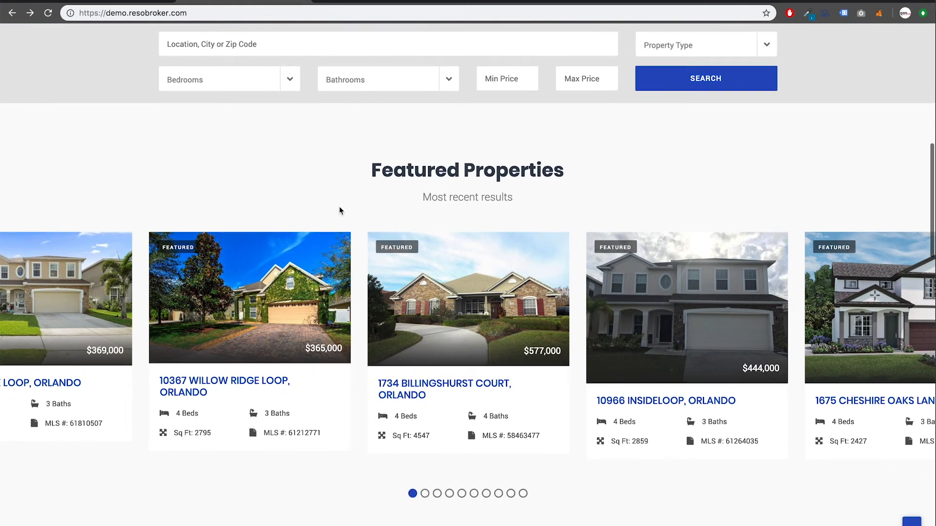
pyautogui.click(425, 495)
pyautogui.click(437, 494)
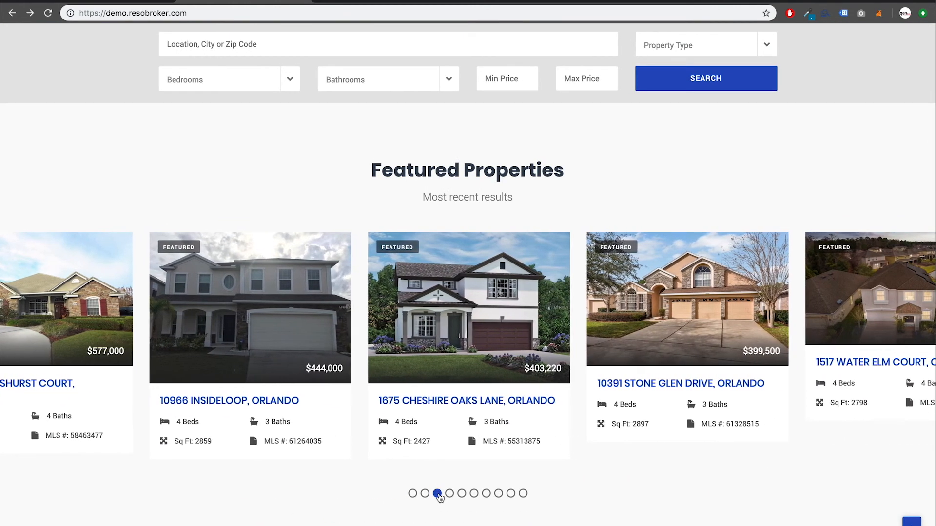
pyautogui.click(449, 495)
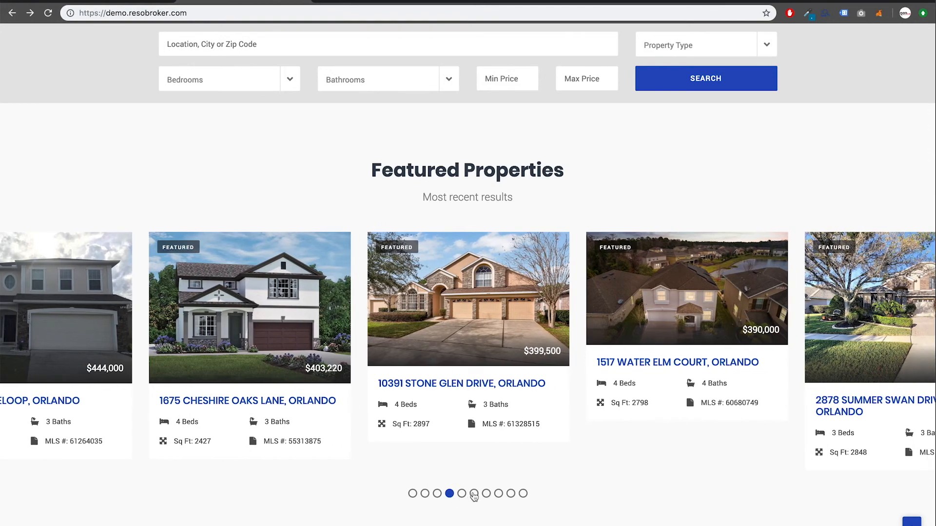
pyautogui.click(474, 494)
pyautogui.click(486, 495)
pyautogui.click(498, 494)
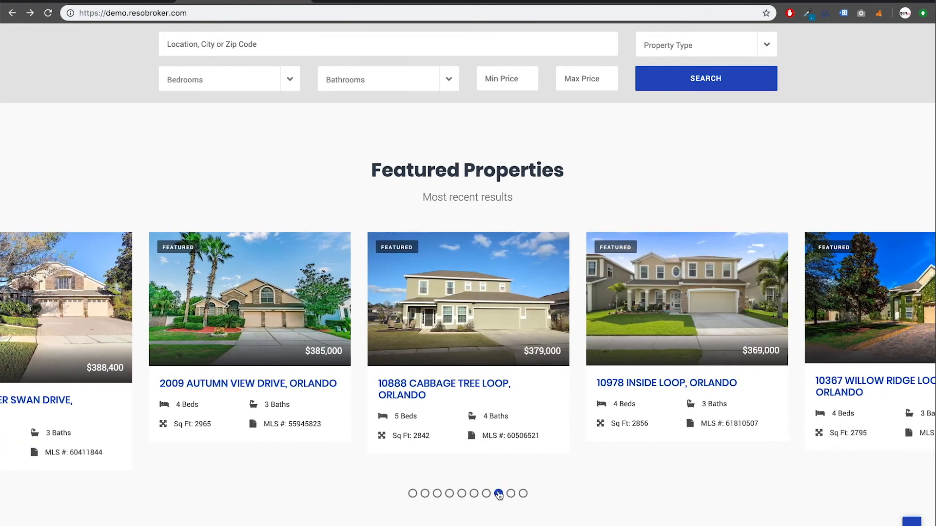
pyautogui.click(511, 495)
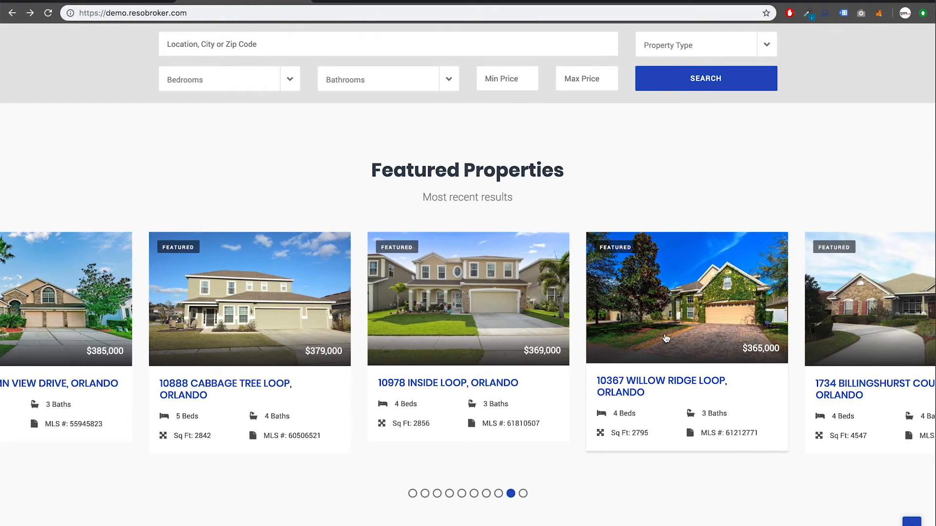
pyautogui.moveTo(517, 321); pyautogui.dragTo(834, 322)
pyautogui.click(517, 388)
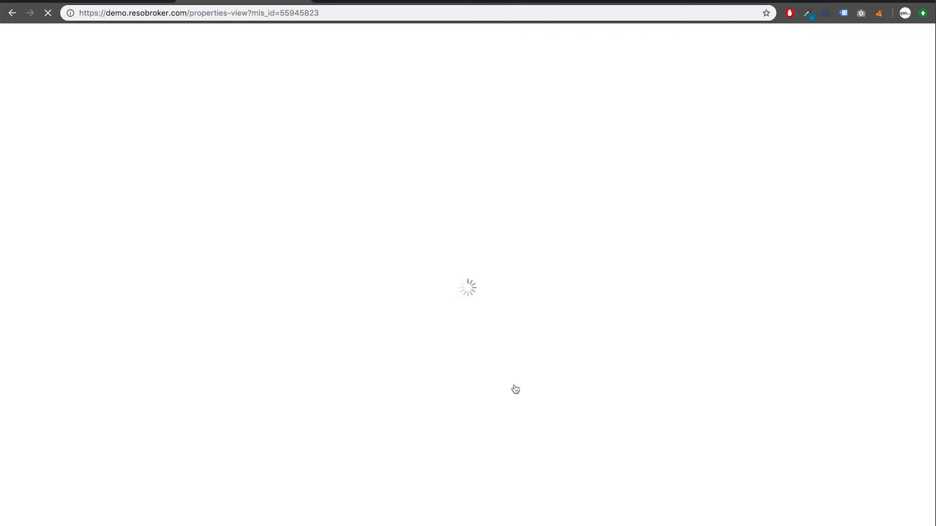
pyautogui.scroll(-4, 406, 394)
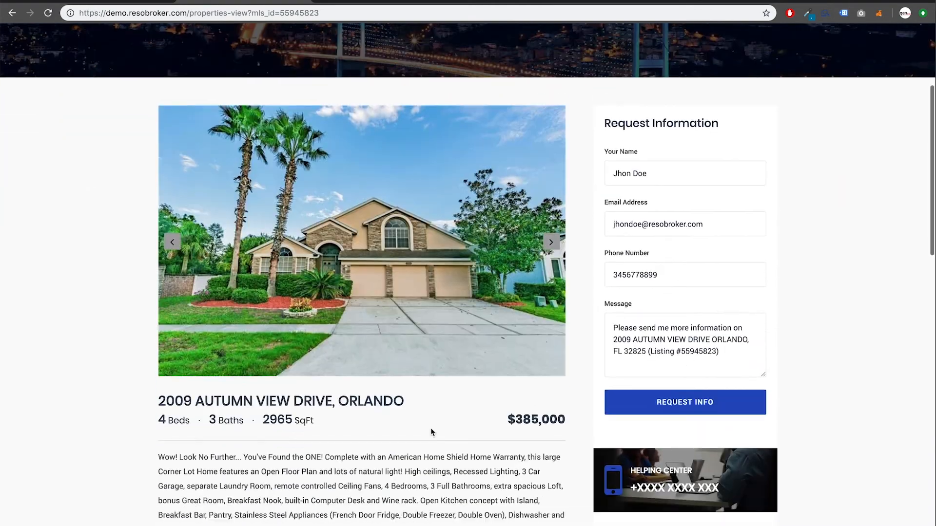
pyautogui.click(552, 233)
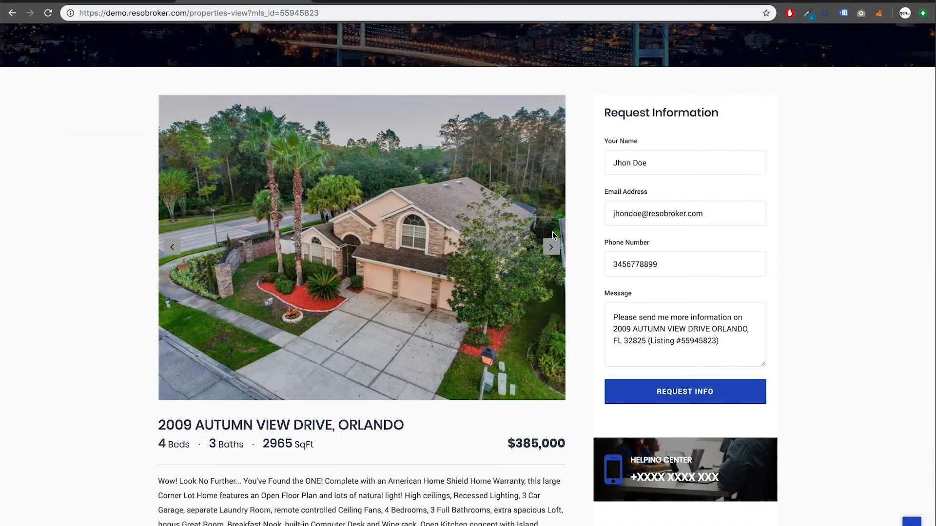
pyautogui.click(550, 249)
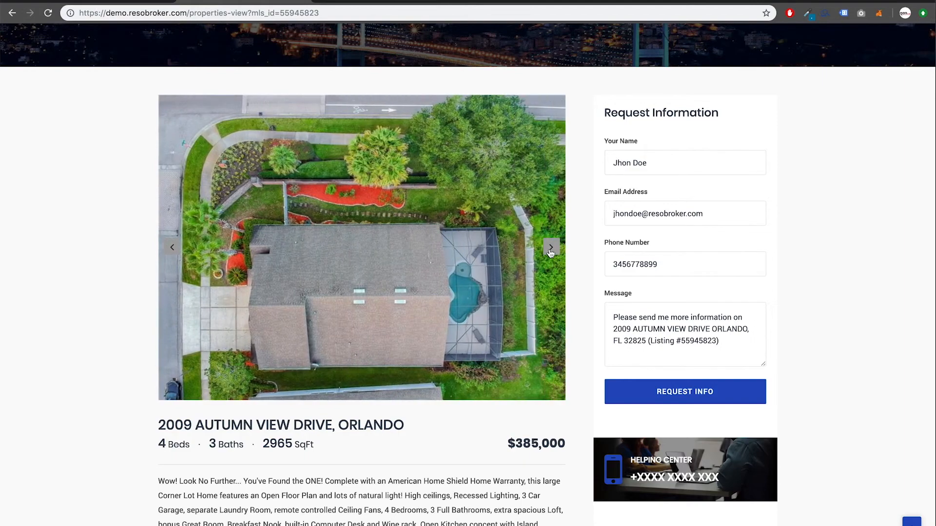
pyautogui.click(549, 250)
pyautogui.scroll(-6, 440, 353)
pyautogui.scroll(-5, 440, 358)
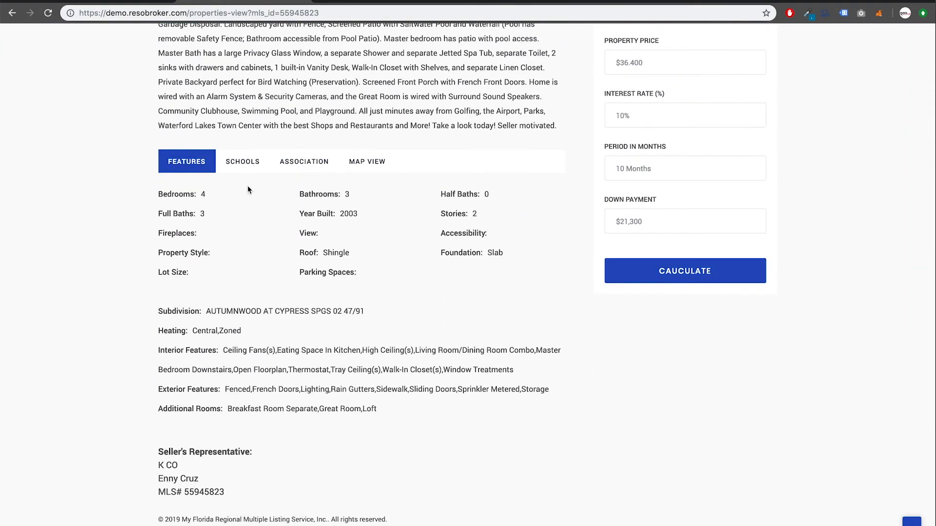
# Review the listing's Schools, Association, Map View and Features tabs, then return to admin Modules
pyautogui.click(244, 161)
pyautogui.click(308, 161)
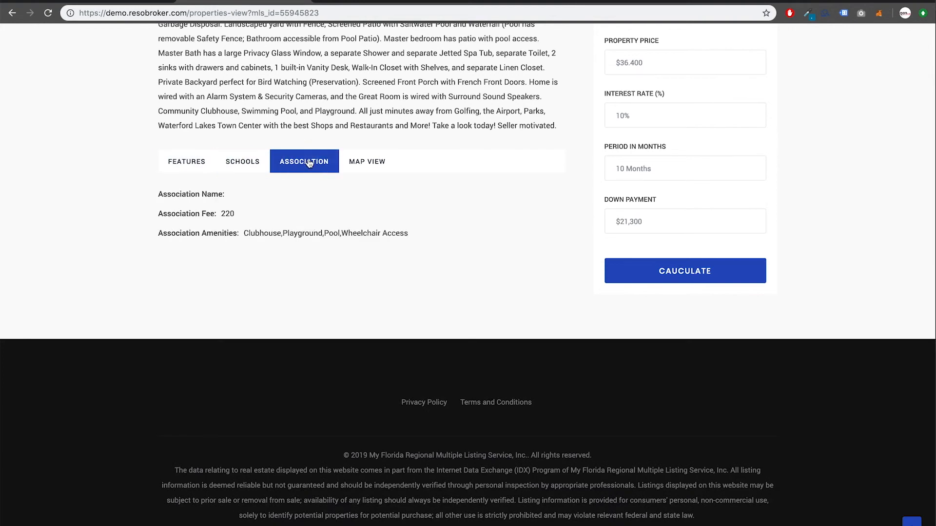
pyautogui.click(364, 162)
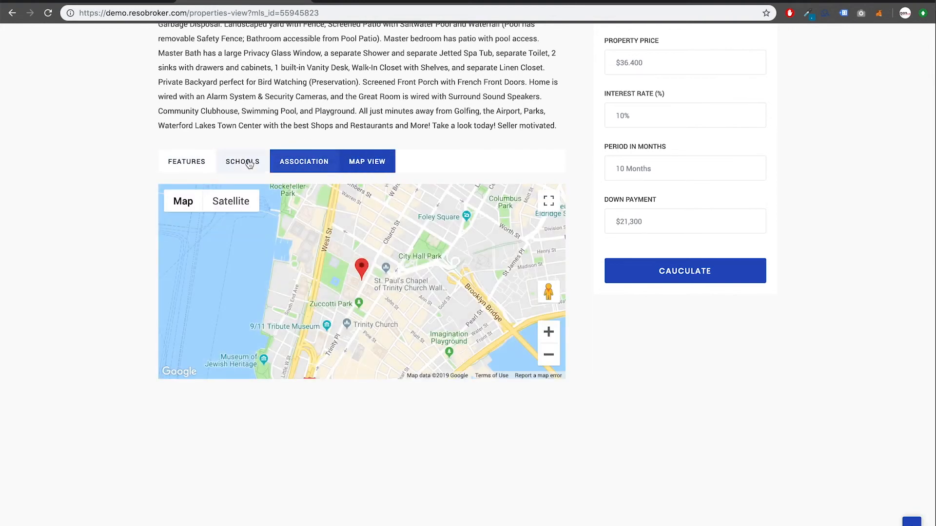
pyautogui.click(200, 165)
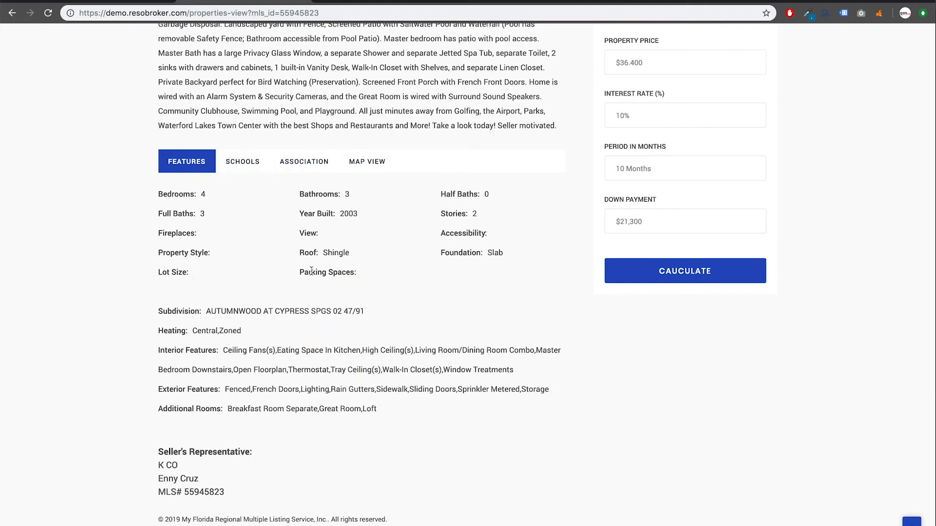
pyautogui.scroll(-3, 310, 270)
pyautogui.scroll(7, 311, 271)
pyautogui.scroll(10, 311, 271)
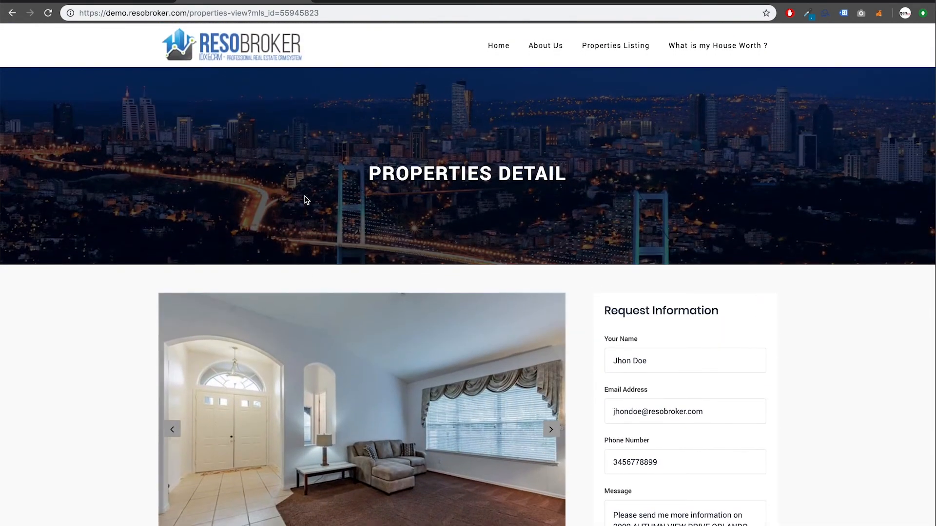
pyautogui.scroll(-1, 306, 197)
pyautogui.scroll(-1, 290, 186)
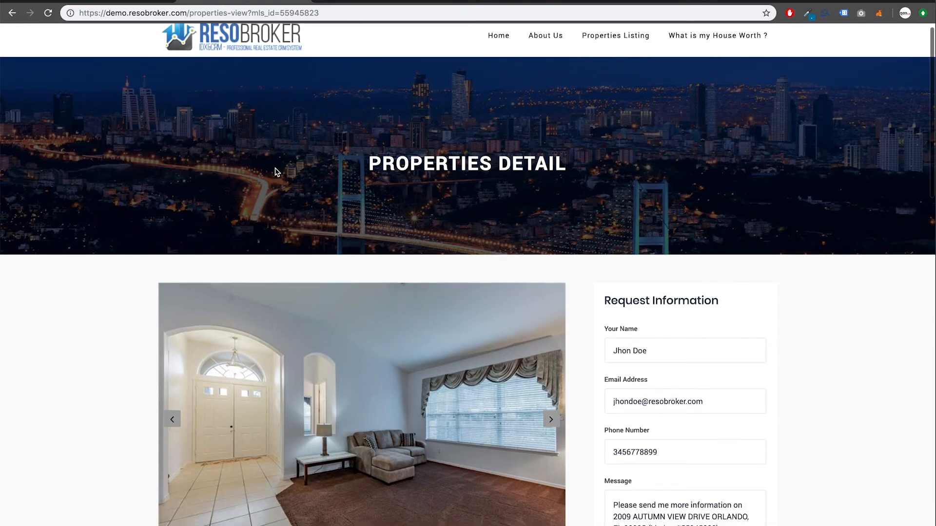
pyautogui.click(135, 1)
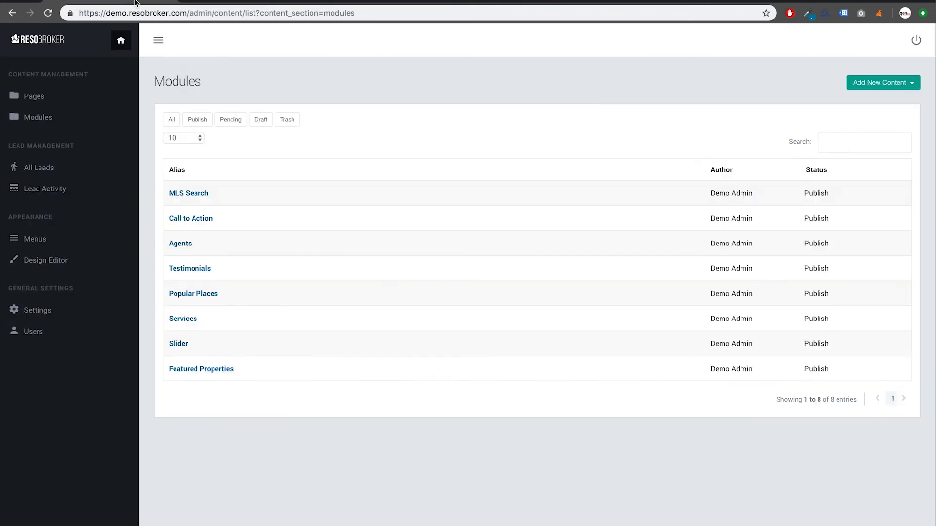